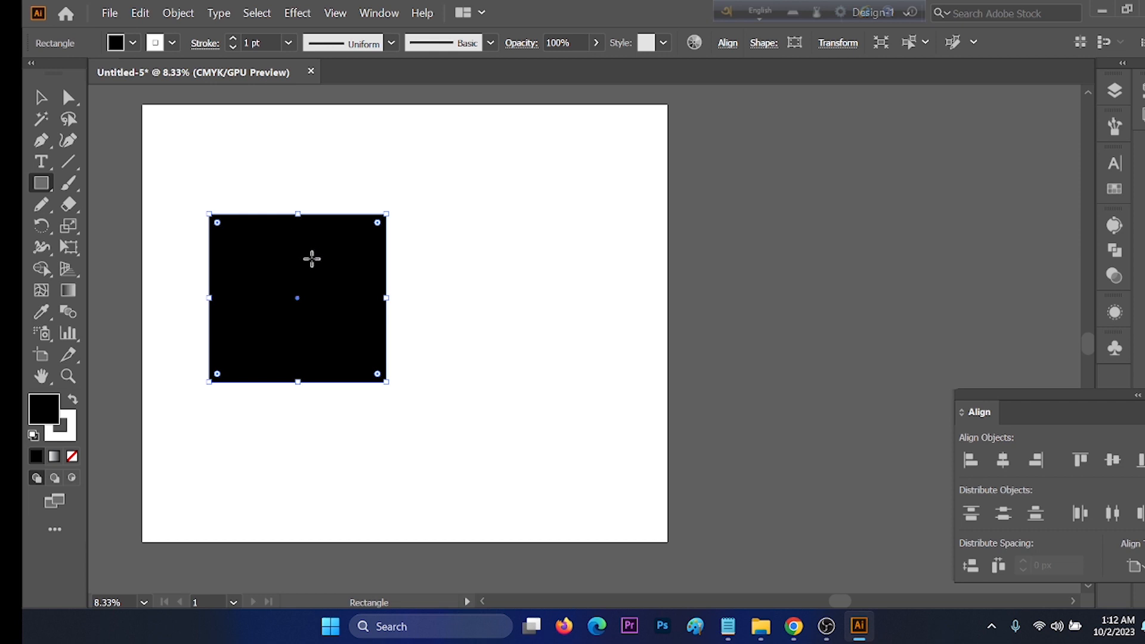
Step: Duplicate the black square down and to the right so it overlaps the original, and fill the copy with orange
{"action": "key", "text": "v"}
{"action": "left_click_drag", "start_coordinate": [310, 287], "coordinate": [431, 331]}
{"action": "left_click", "coordinate": [134, 43]}
{"action": "left_click", "coordinate": [184, 72]}
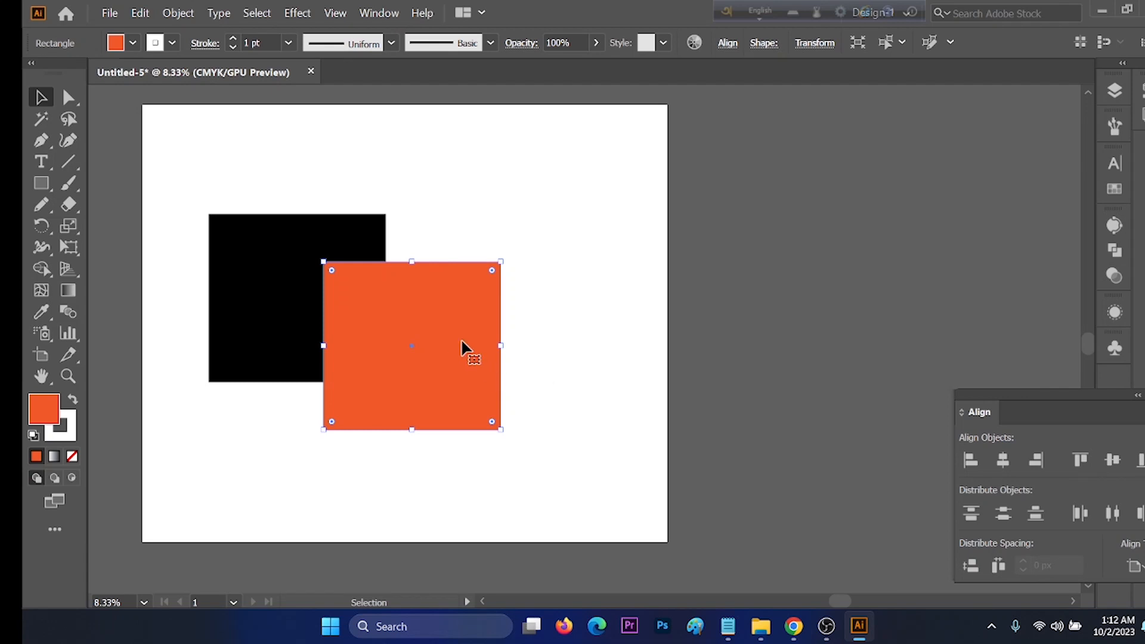
Step: Duplicate the orange square down and to the right so the squares overlap, and fill the copy with red
{"action": "left_click_drag", "start_coordinate": [445, 319], "coordinate": [542, 395]}
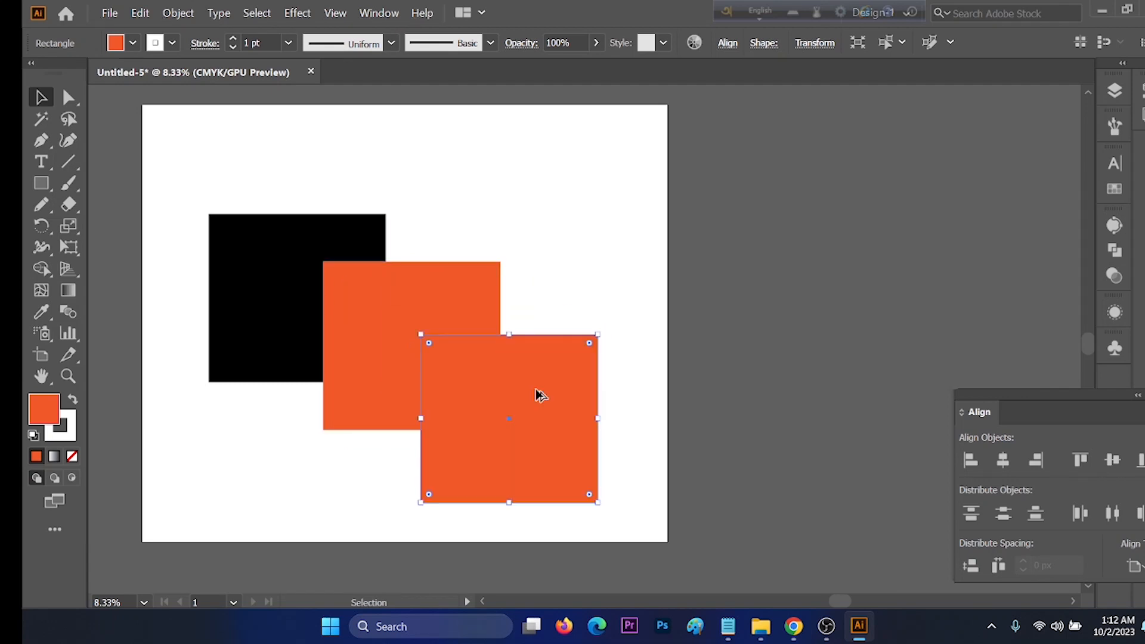
{"action": "left_click", "coordinate": [133, 43]}
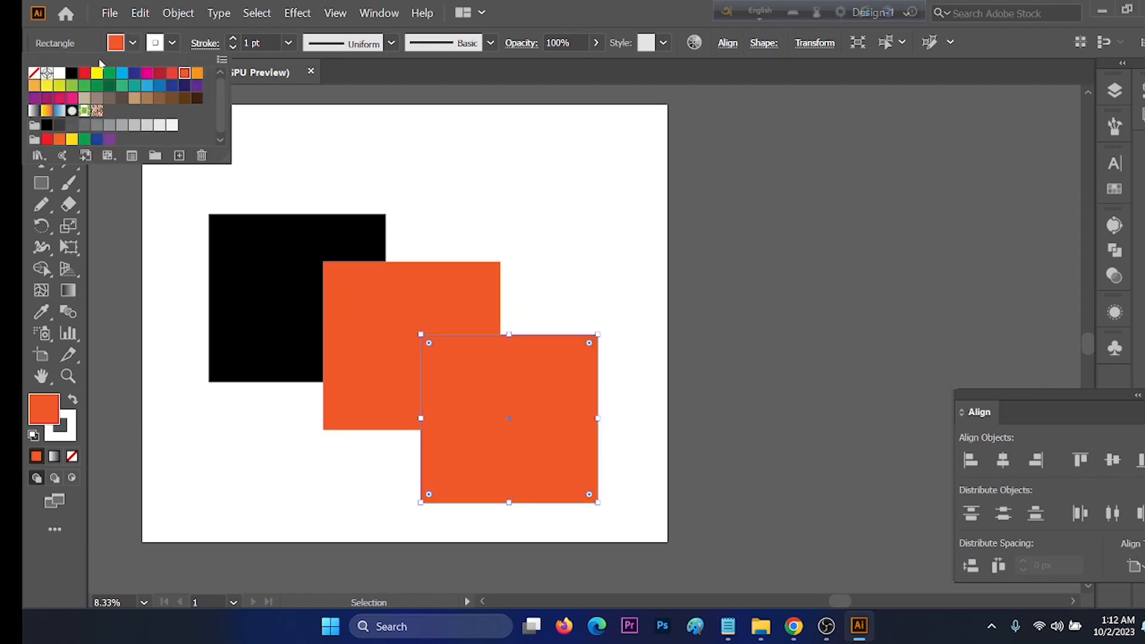
{"action": "left_click", "coordinate": [85, 73]}
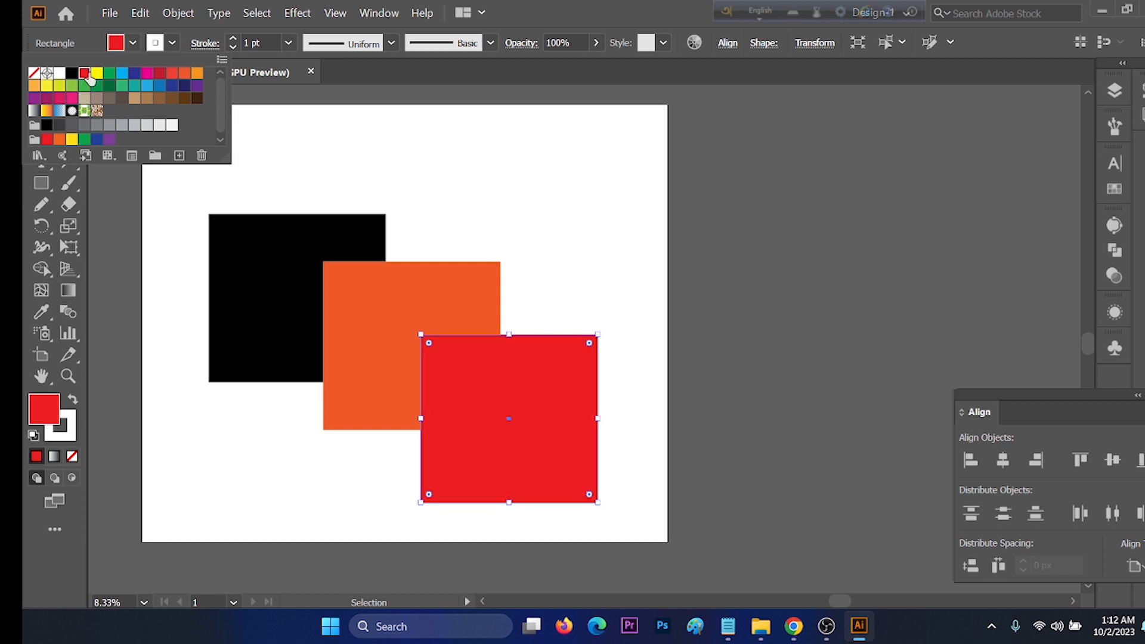
{"action": "left_click", "coordinate": [553, 302]}
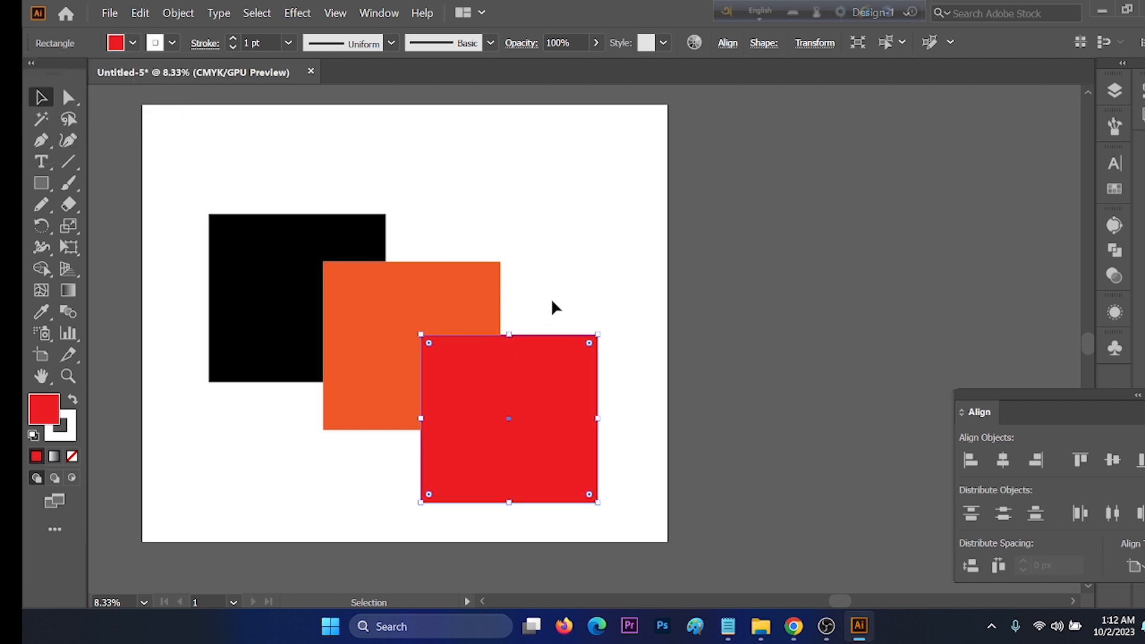
Step: Undo the red fill on the frontmost square and restore it
{"action": "scroll", "coordinate": [548, 273], "scroll_direction": "down", "scroll_amount": 1}
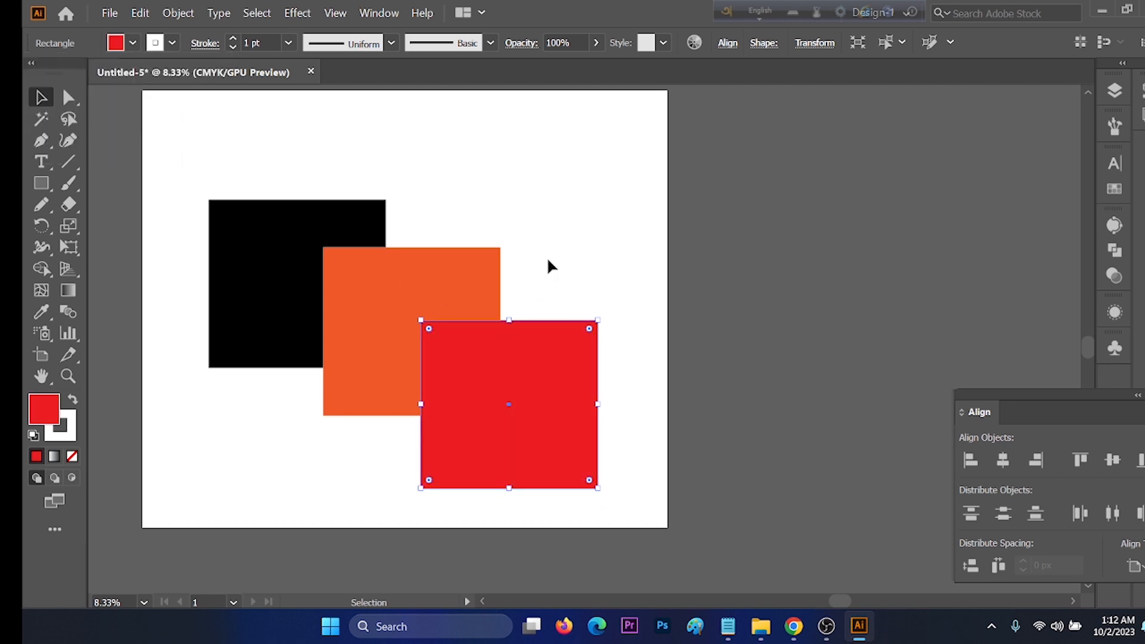
{"action": "left_click", "coordinate": [252, 234]}
{"action": "left_click", "coordinate": [141, 14]}
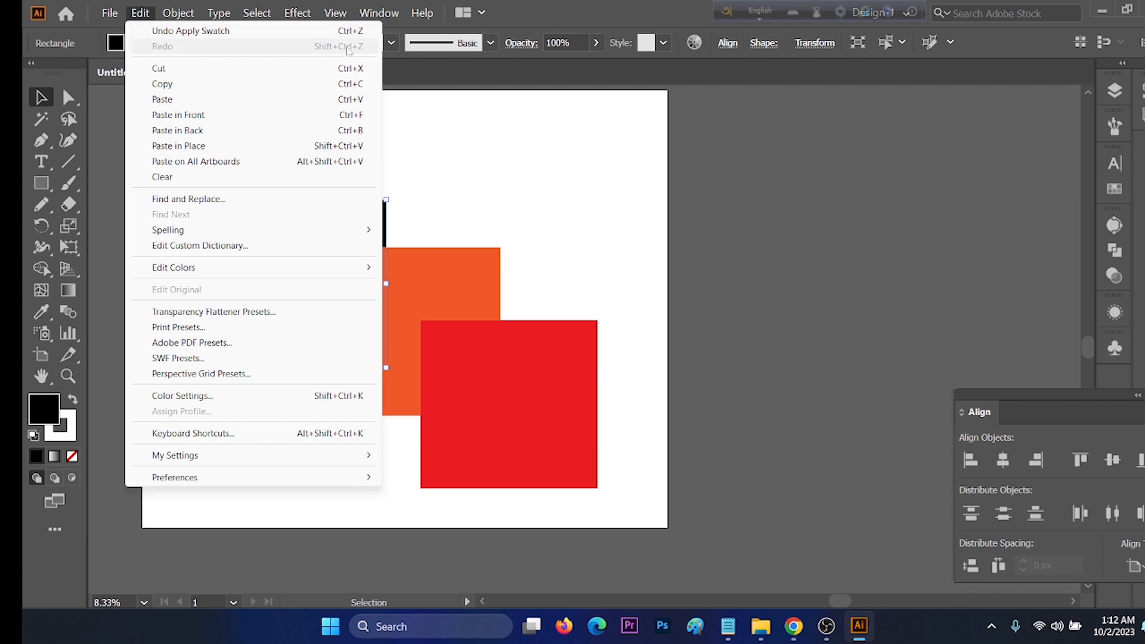
{"action": "left_click", "coordinate": [424, 153]}
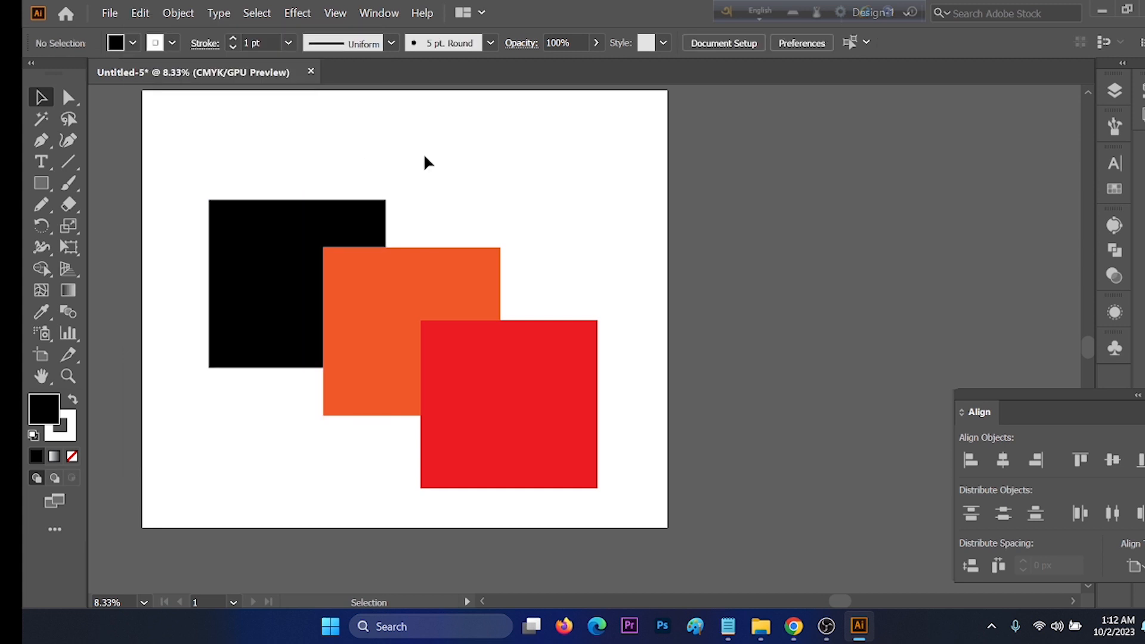
{"action": "key", "text": "ctrl+z"}
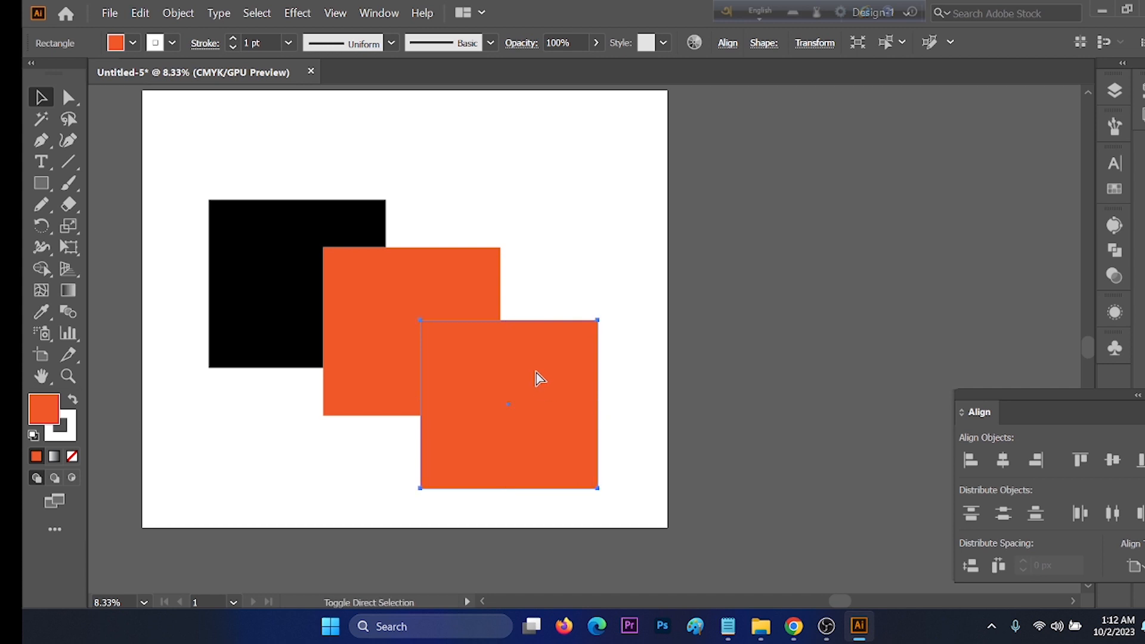
{"action": "key", "text": "ctrl+z"}
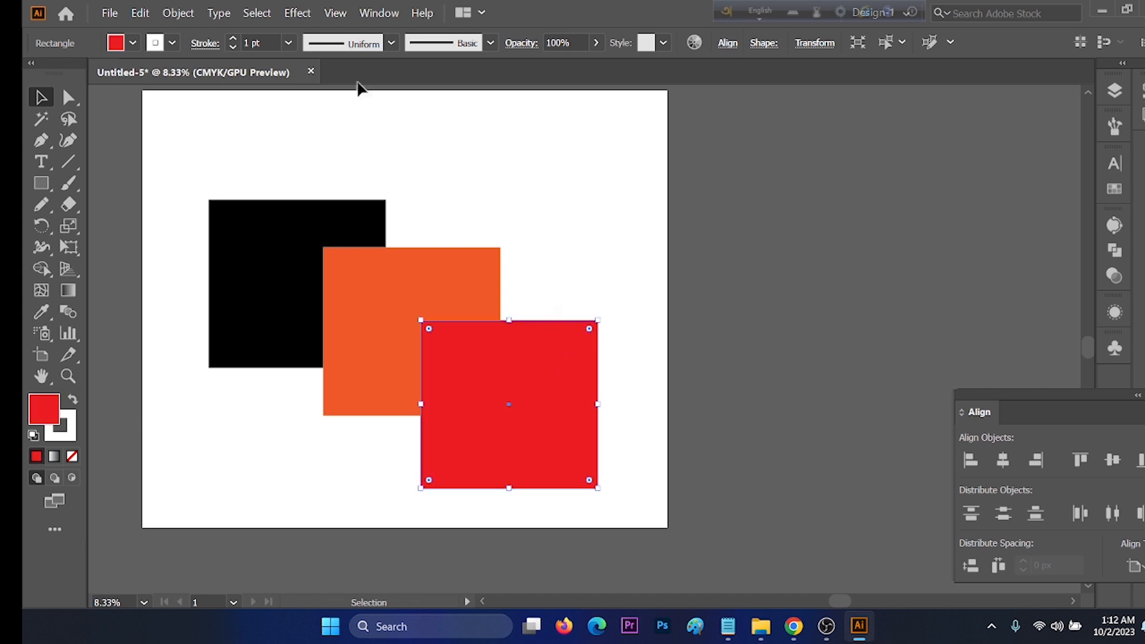
Step: Cut the black square, try pasting it with the regular Paste command, and undo that paste
{"action": "left_click", "coordinate": [141, 13]}
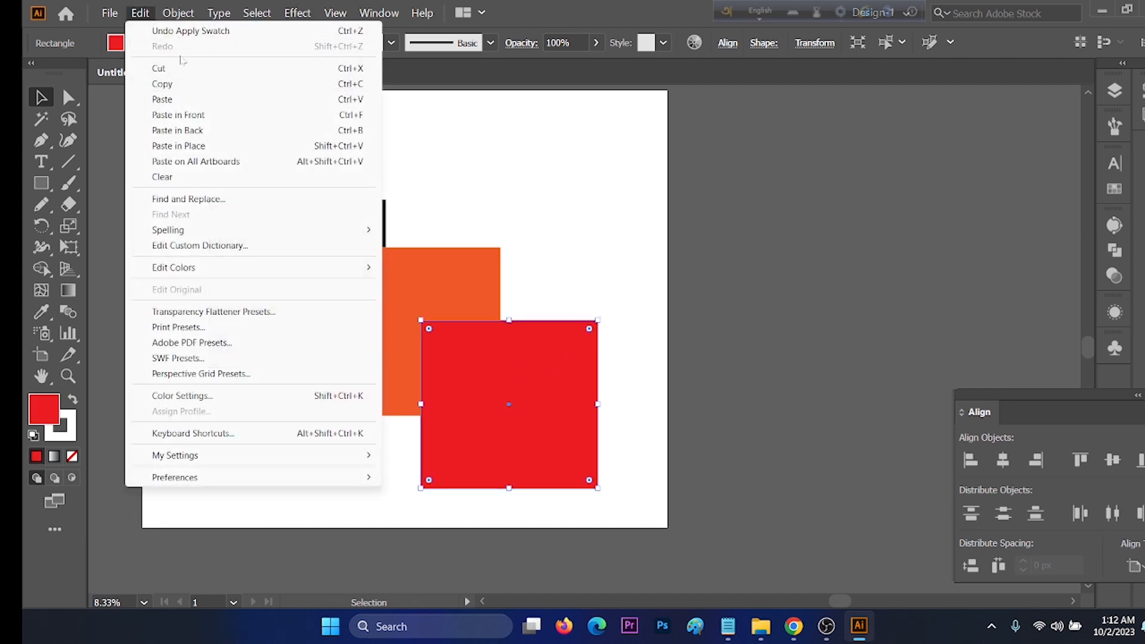
{"action": "left_click", "coordinate": [187, 98]}
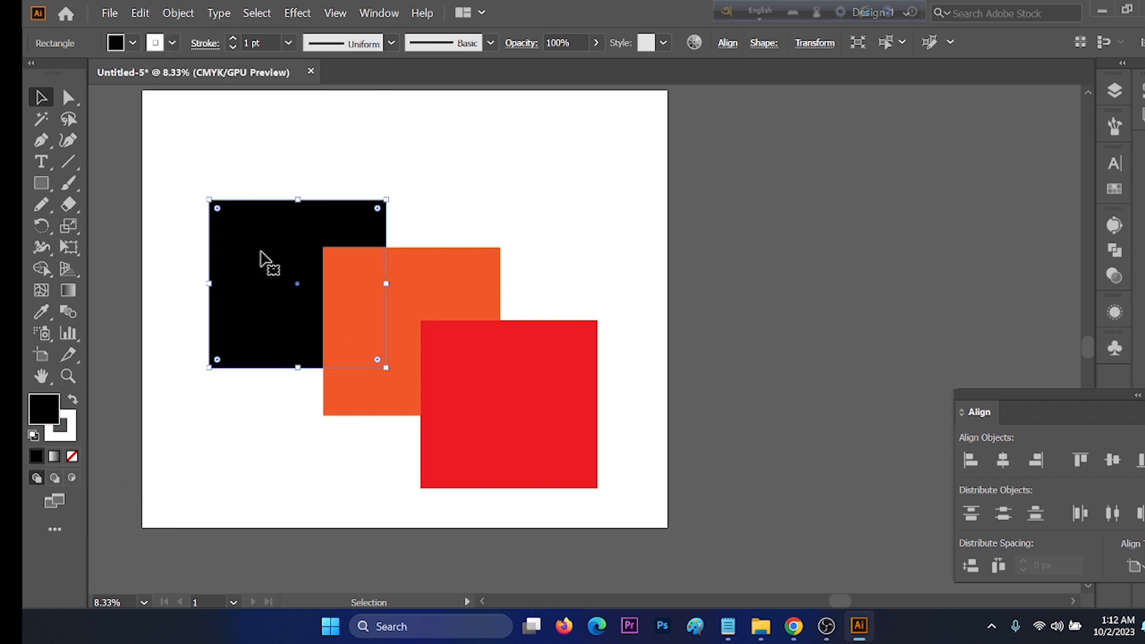
{"action": "key", "text": "Delete"}
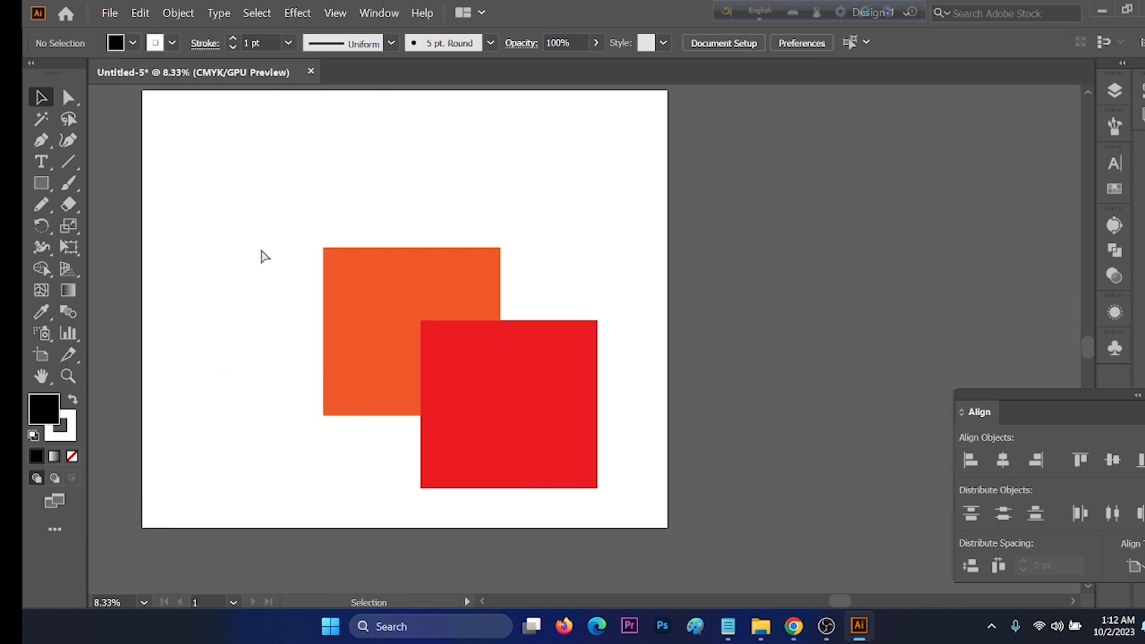
{"action": "key", "text": "ctrl"}
{"action": "key", "text": "ctrl+v"}
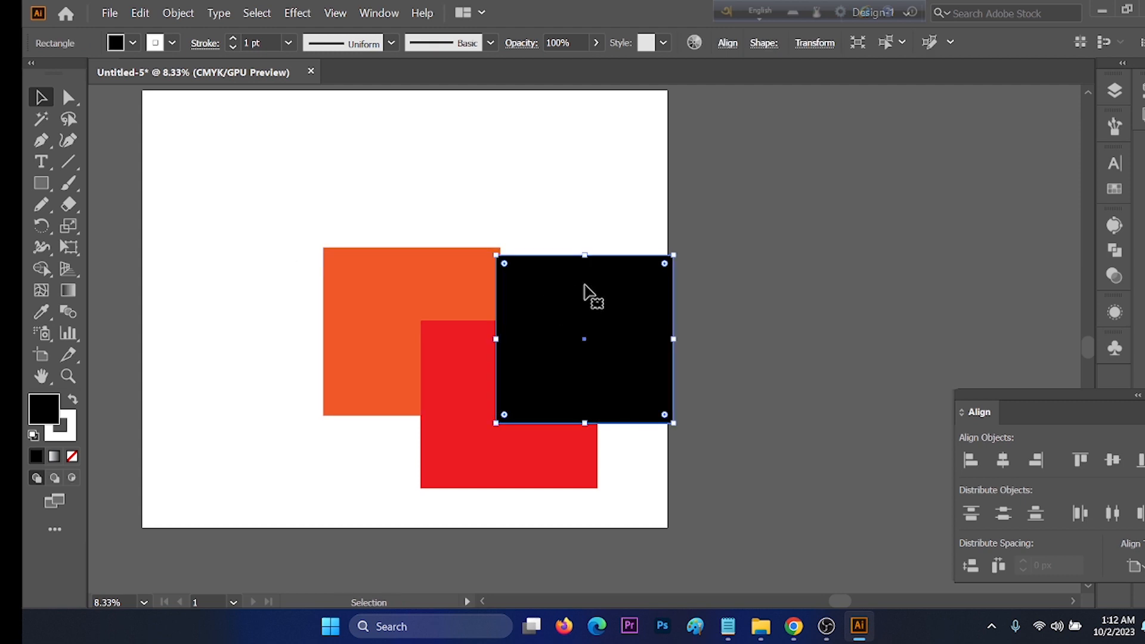
{"action": "key", "text": "Delete"}
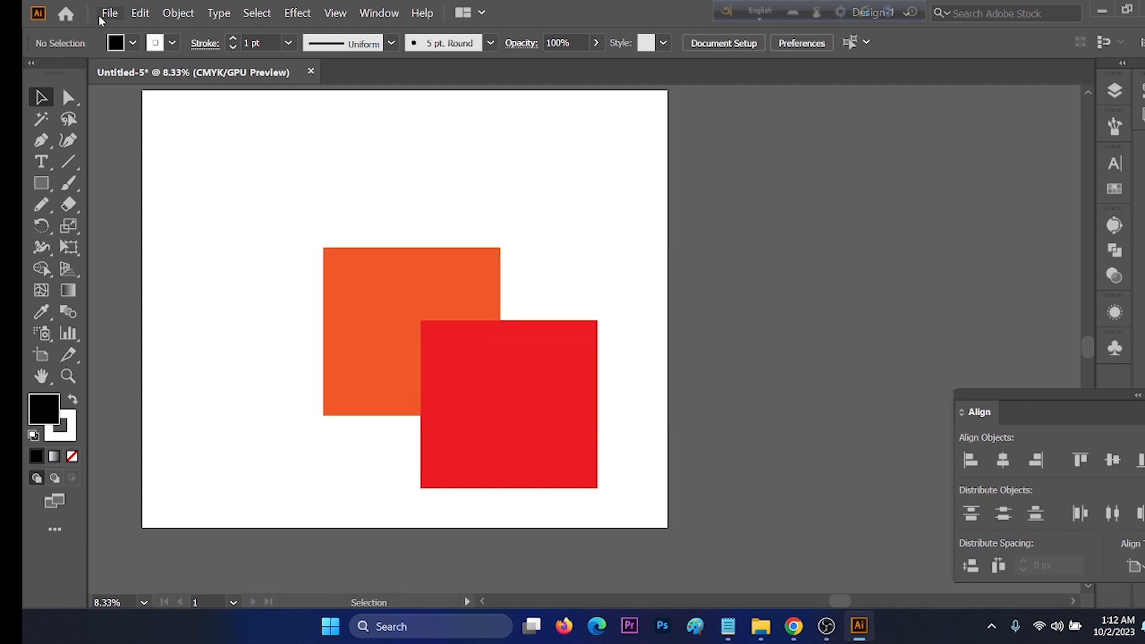
Step: Paste the cut black square behind the other squares at its original position with Paste in Back
{"action": "left_click", "coordinate": [140, 12]}
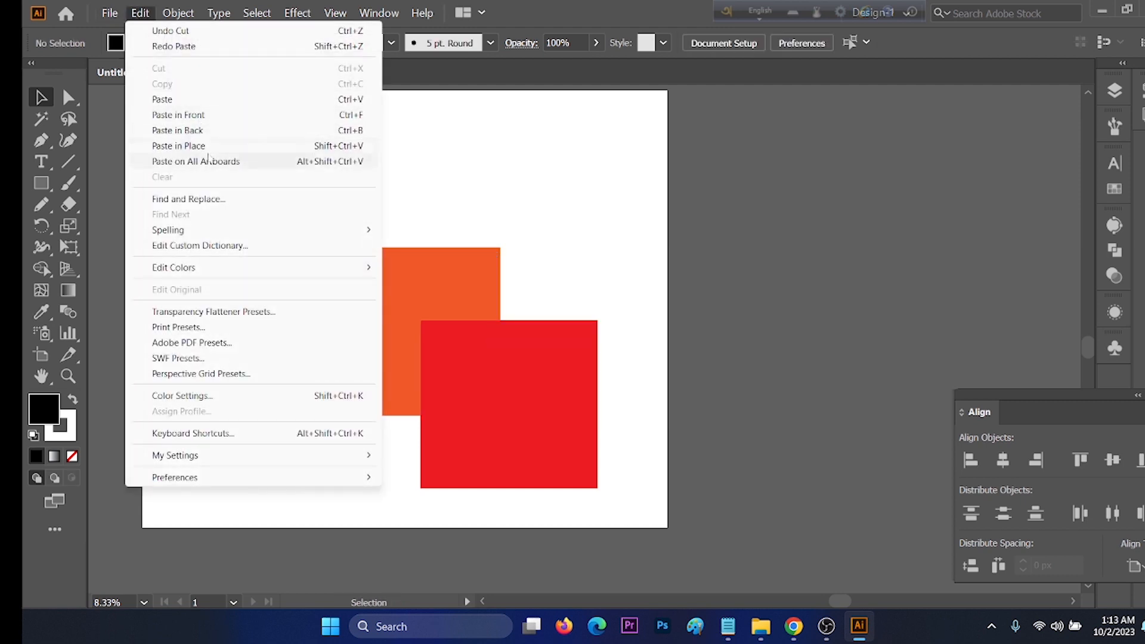
{"action": "left_click", "coordinate": [192, 131]}
{"action": "left_click", "coordinate": [467, 178]}
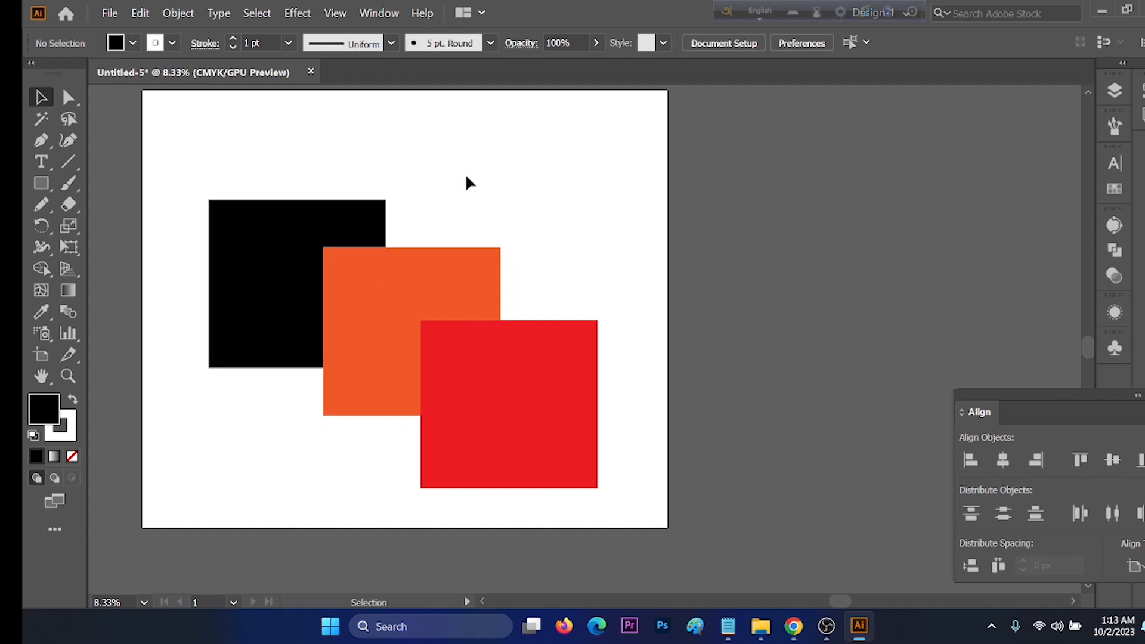
Step: Cut the black square, select the orange square, and use Paste in Front to place the black one directly above it
{"action": "left_click", "coordinate": [287, 230]}
{"action": "key", "text": "Delete"}
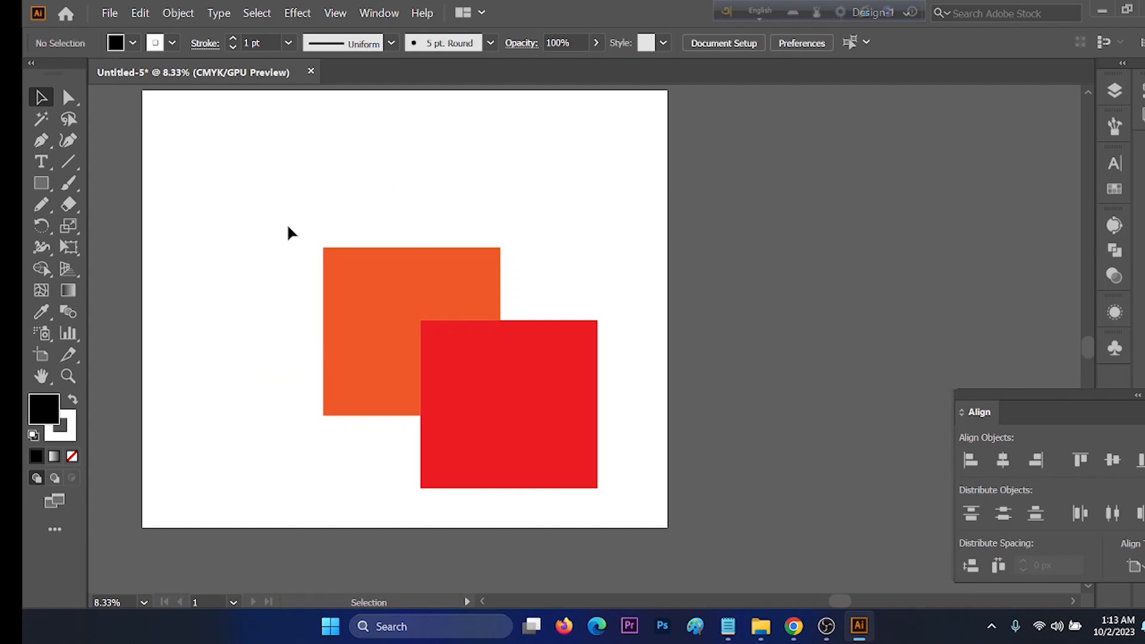
{"action": "left_click", "coordinate": [365, 274]}
{"action": "left_click", "coordinate": [576, 227]}
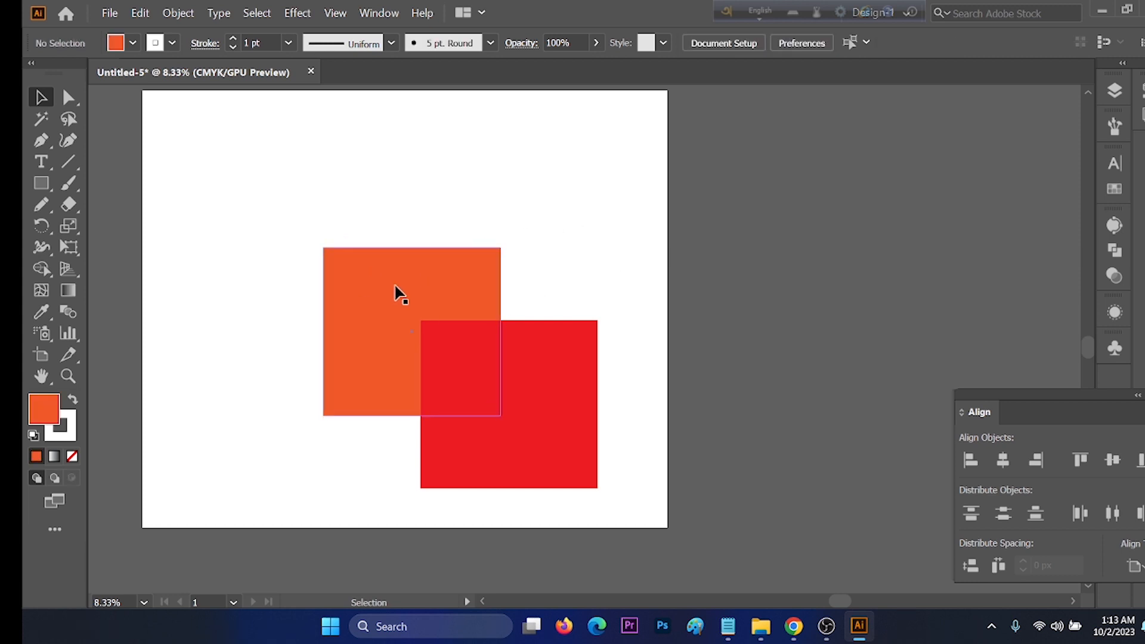
{"action": "left_click", "coordinate": [351, 290]}
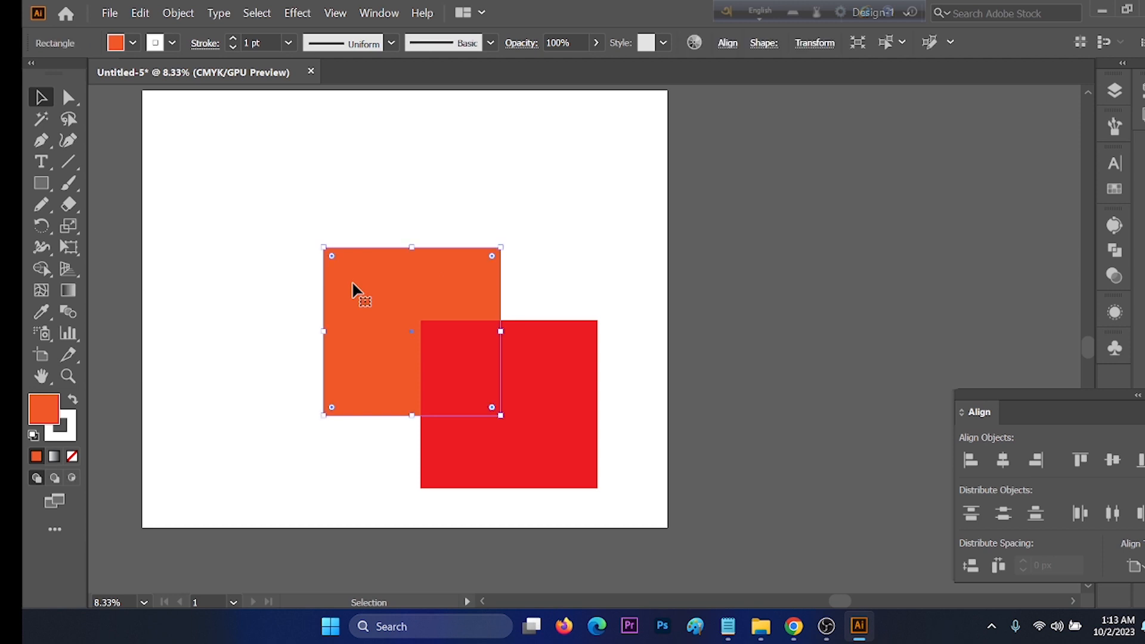
{"action": "key", "text": "a"}
{"action": "key", "text": "ctrl+f"}
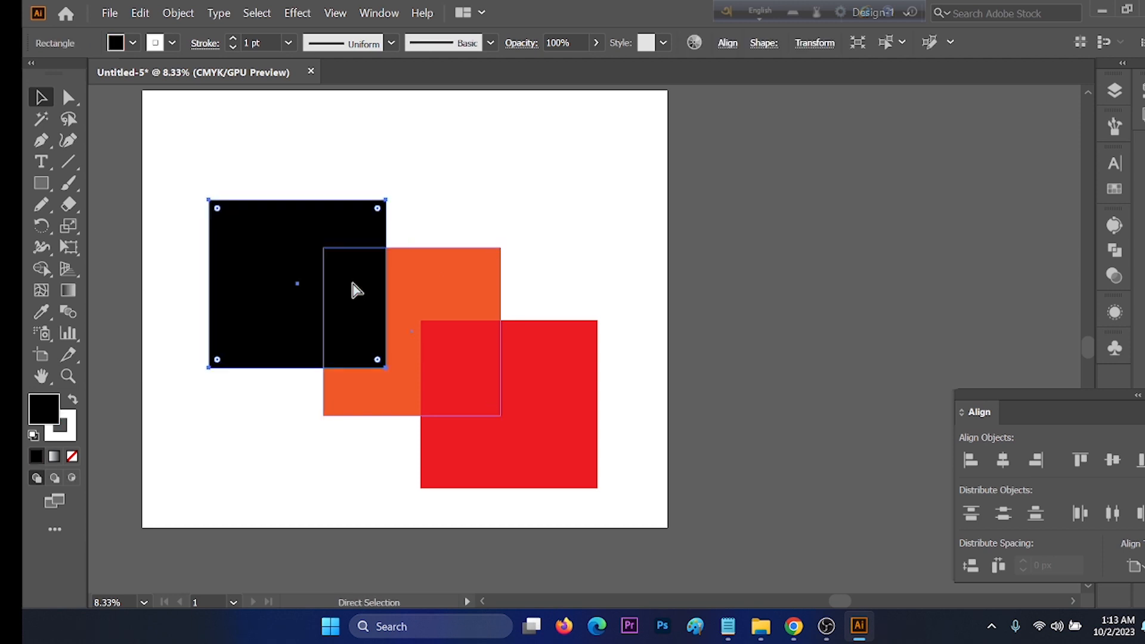
{"action": "left_click", "coordinate": [478, 229]}
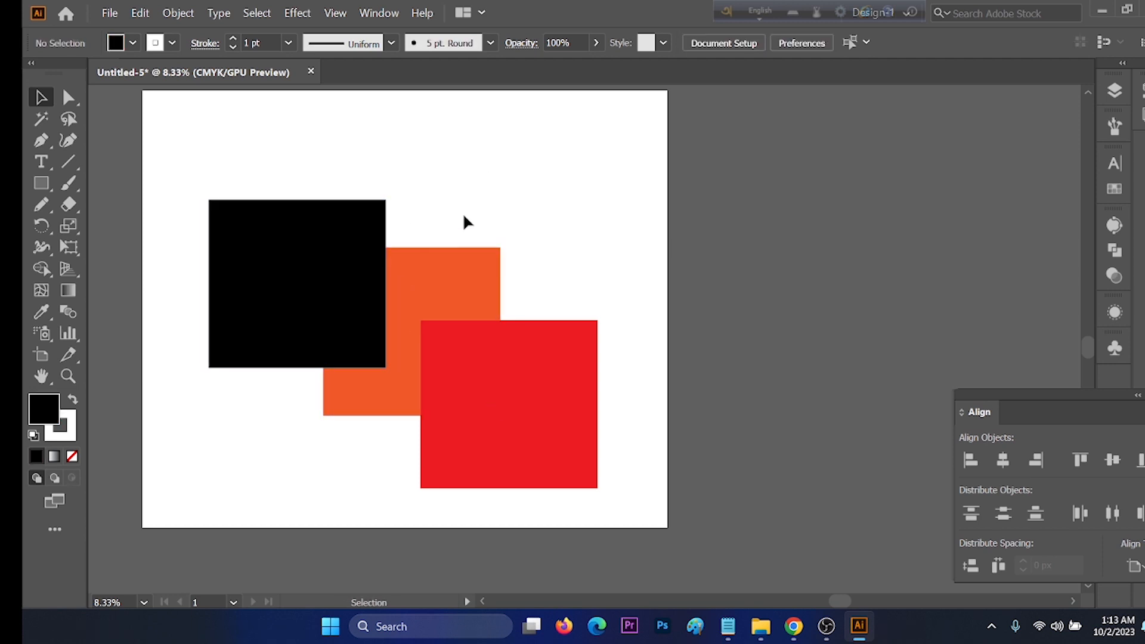
Step: Cut the black square again, select the orange square, and paste the black one directly behind it
{"action": "left_click", "coordinate": [327, 248]}
{"action": "key", "text": "a"}
{"action": "key", "text": "Delete"}
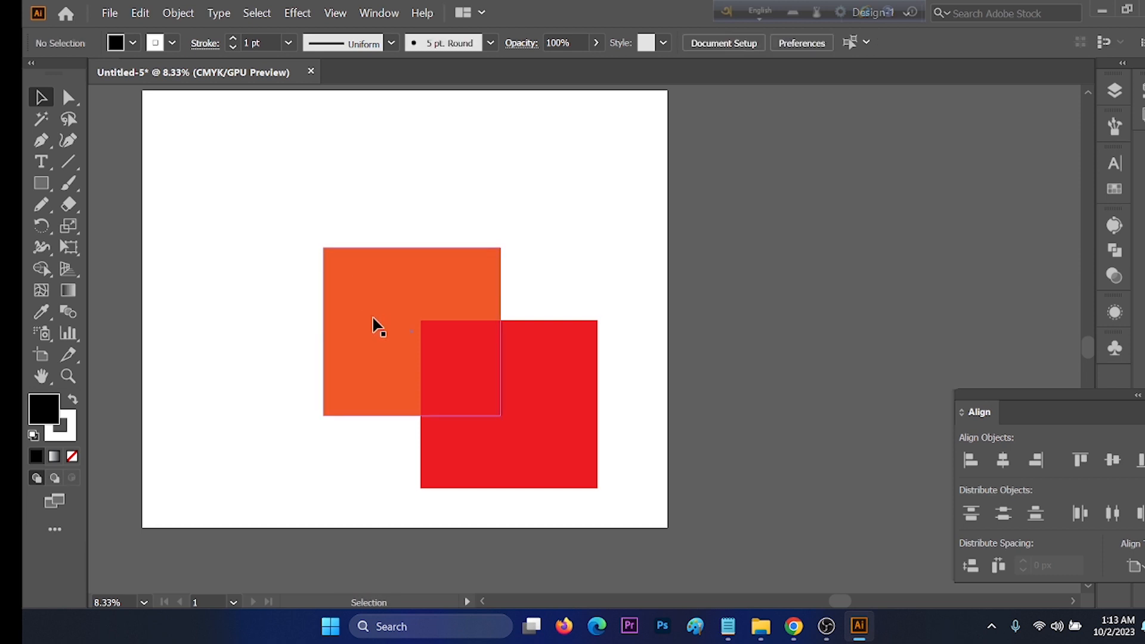
{"action": "left_click", "coordinate": [373, 322]}
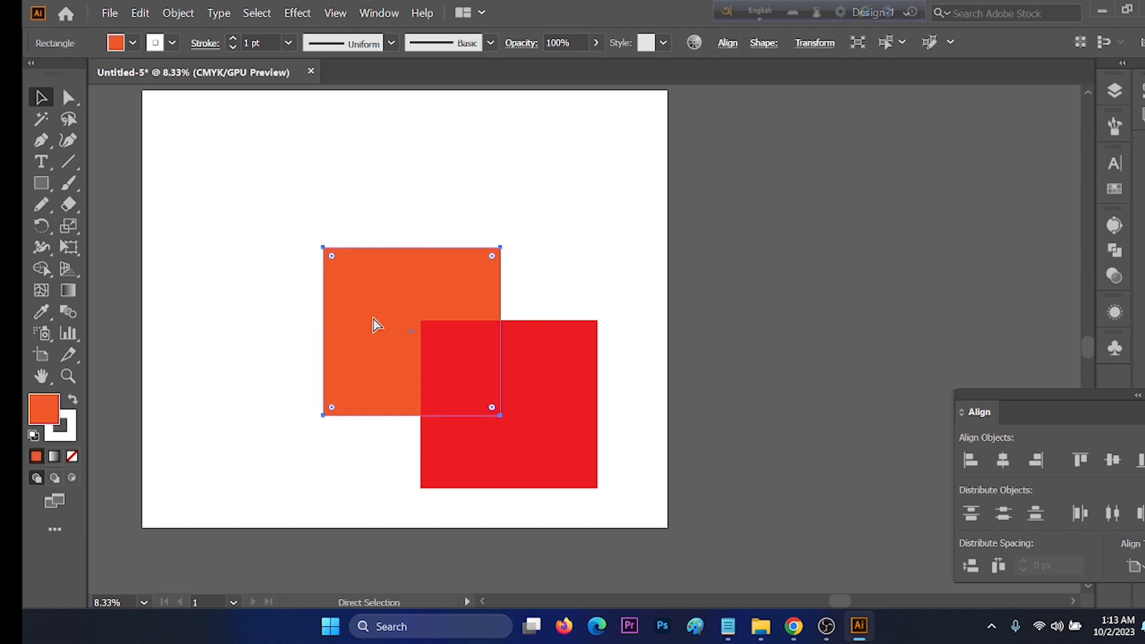
{"action": "key", "text": "ctrl+z"}
{"action": "key", "text": "v"}
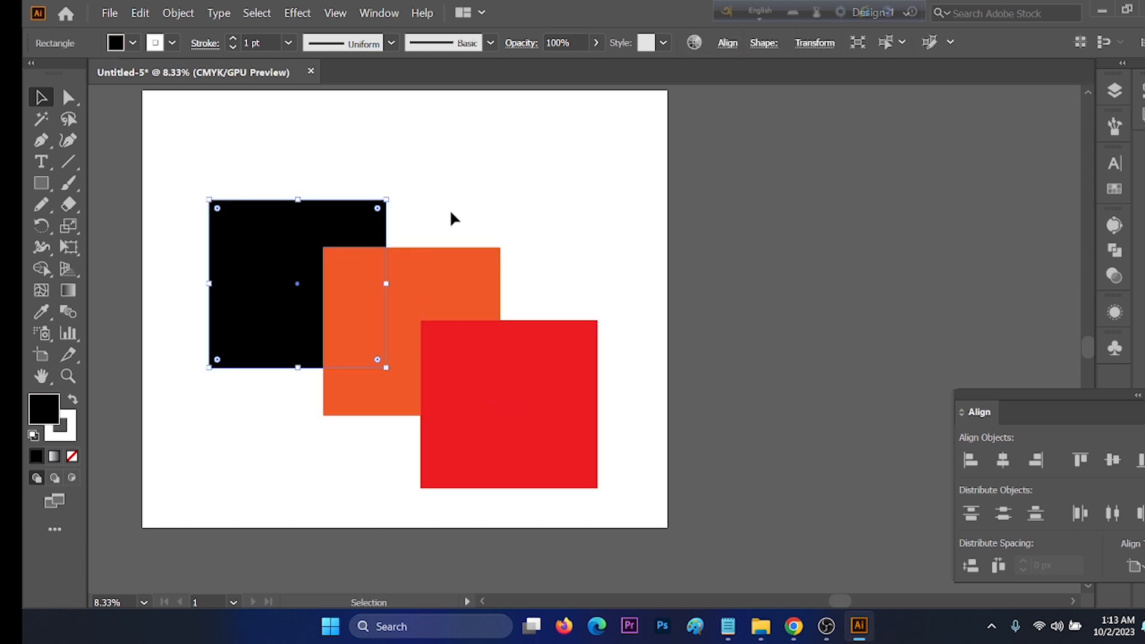
{"action": "left_click", "coordinate": [444, 170]}
Step: Copy the black square, paste the copy, and move it up and to the right, away from the original
{"action": "key", "text": "ctrl+a"}
{"action": "left_click", "coordinate": [484, 173]}
{"action": "left_click", "coordinate": [302, 241]}
{"action": "key", "text": "a"}
{"action": "key", "text": "ctrl+c"}
{"action": "key", "text": "ctrl+v"}
{"action": "left_click_drag", "start_coordinate": [576, 325], "coordinate": [690, 202]}
Step: Place the copied black square exactly over the original with Paste in Place and deselect it
{"action": "left_click", "coordinate": [140, 13]}
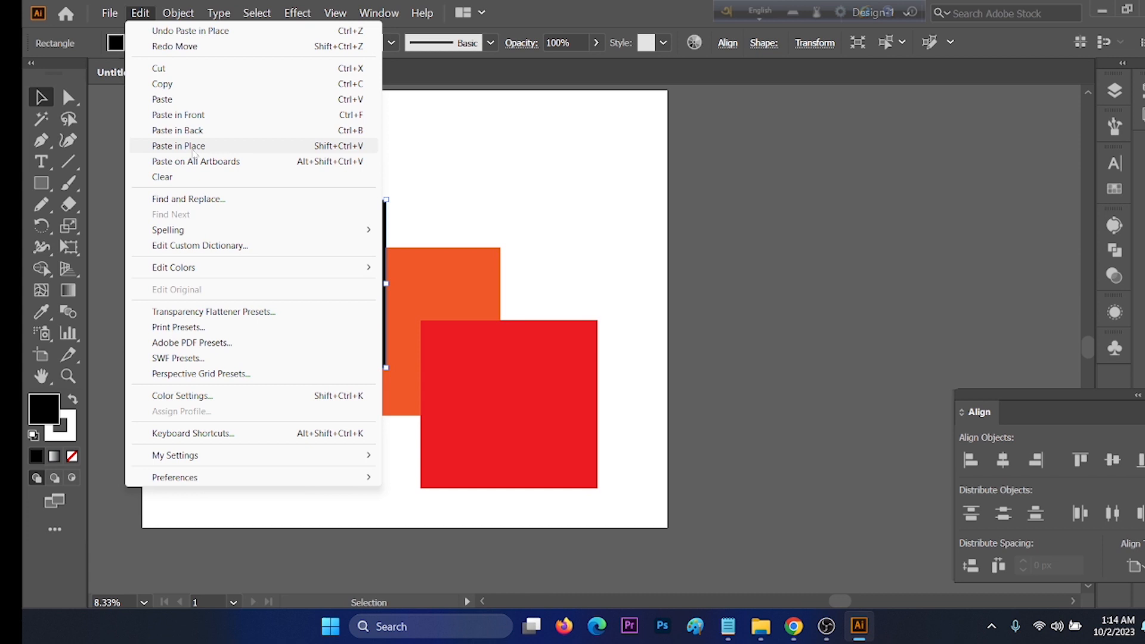
{"action": "left_click", "coordinate": [193, 149]}
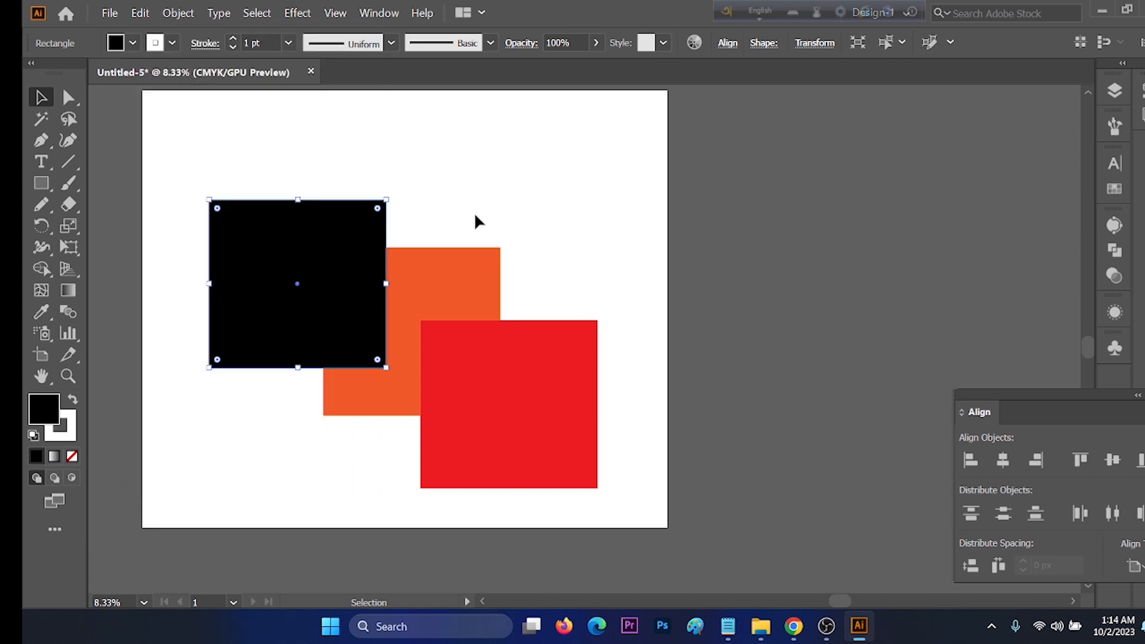
{"action": "left_click", "coordinate": [475, 215]}
Step: Copy the orange square, paste it in place, and move the copy up and to the right across the artboard's edge
{"action": "left_click", "coordinate": [473, 287]}
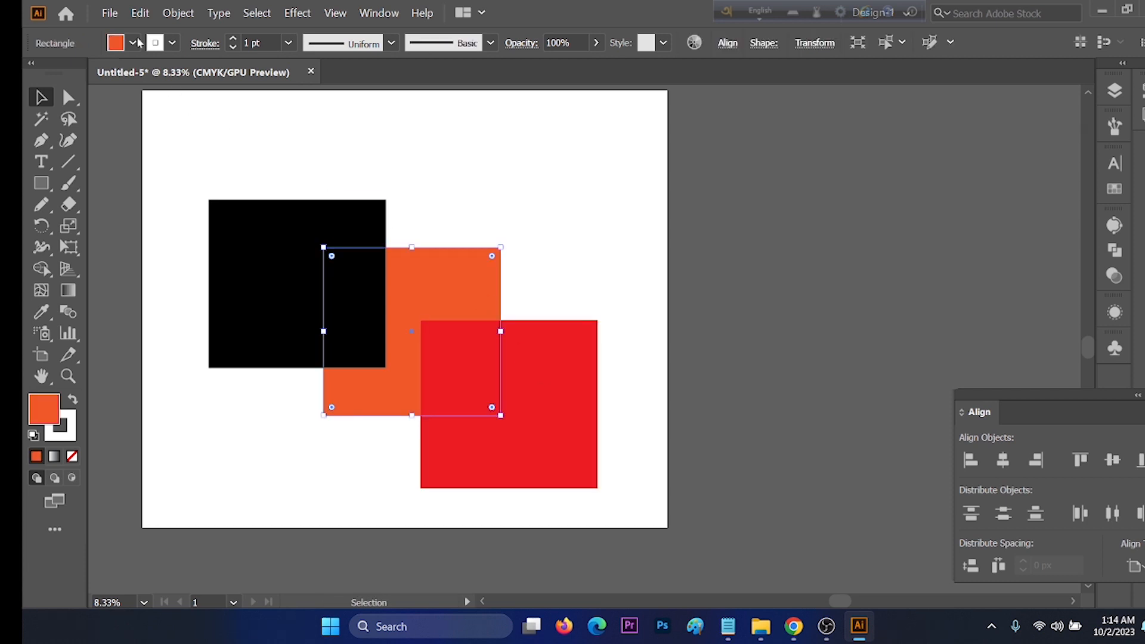
{"action": "left_click", "coordinate": [140, 13]}
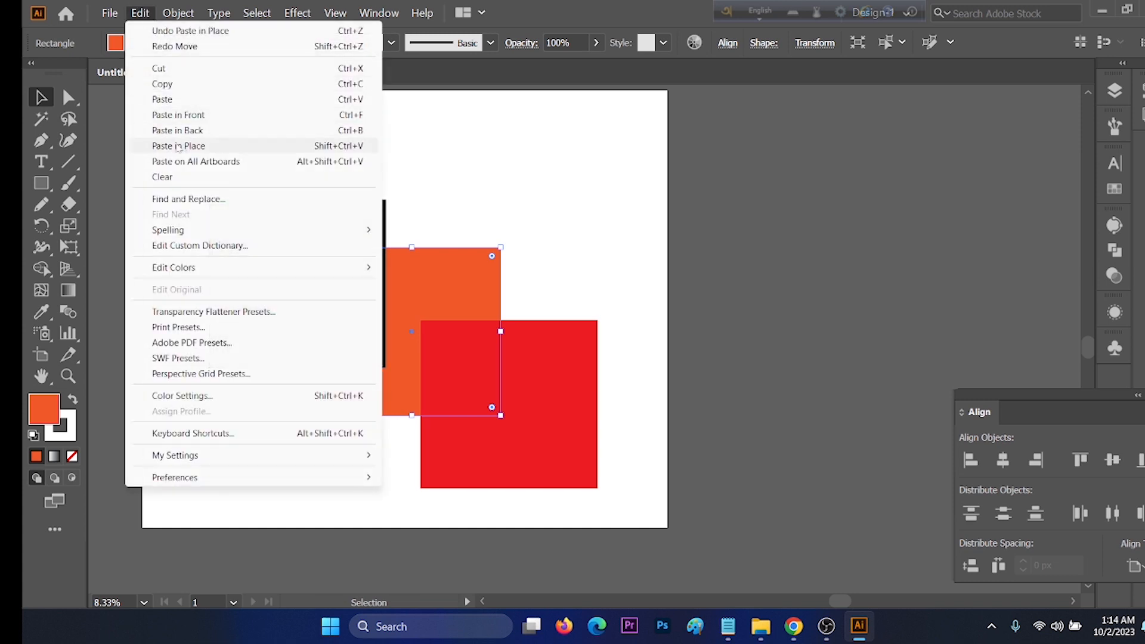
{"action": "left_click", "coordinate": [356, 148]}
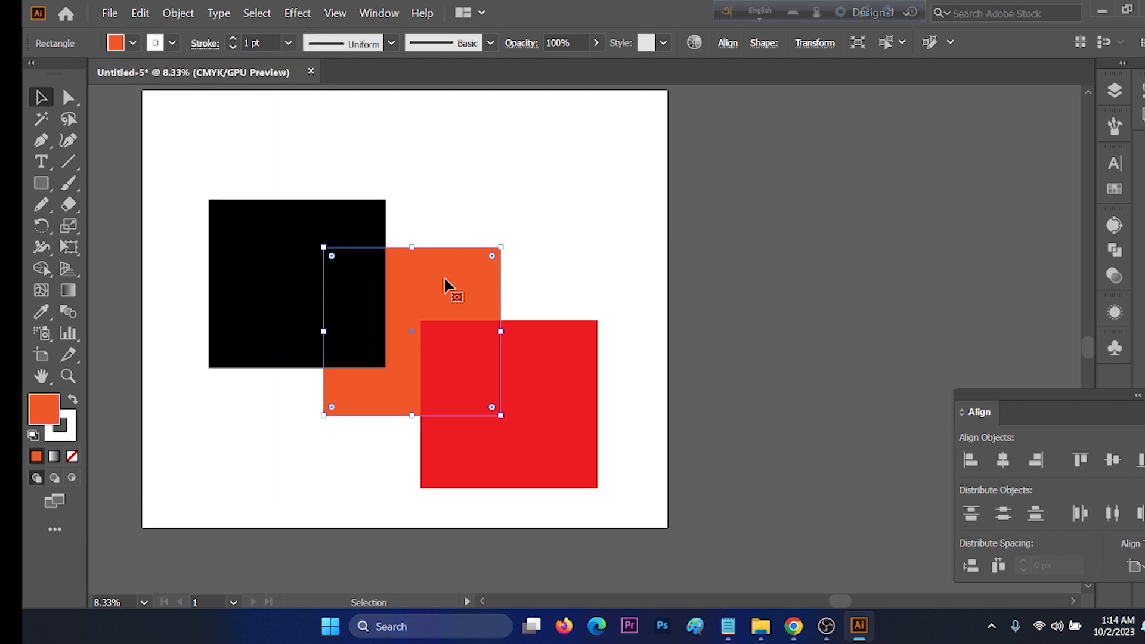
{"action": "key", "text": "ctrl"}
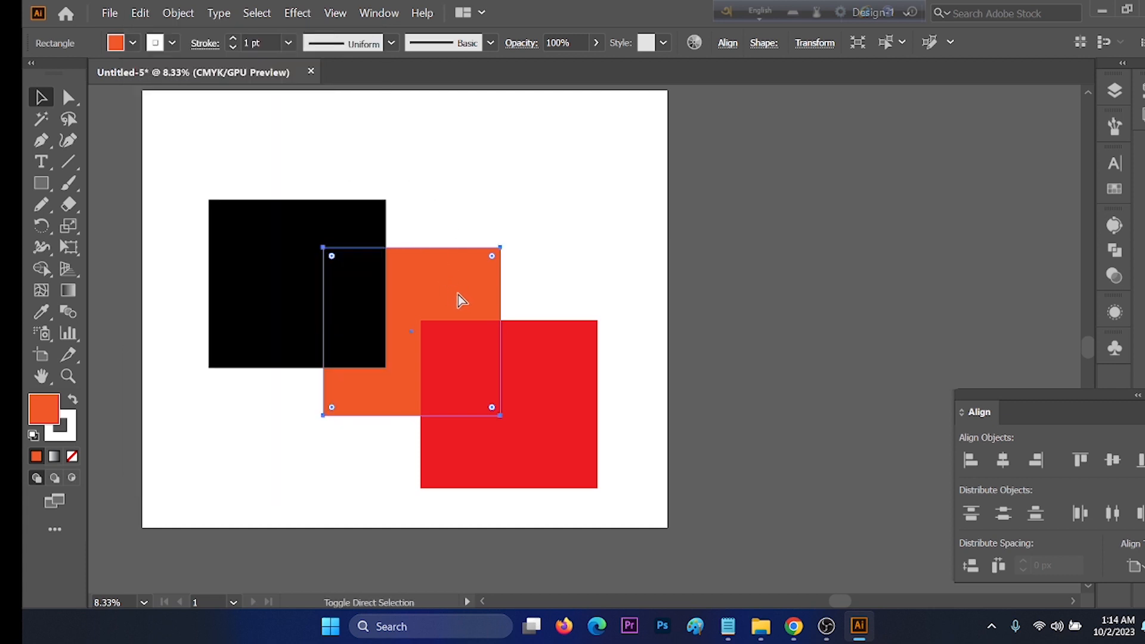
{"action": "key", "text": "ctrl+shift+bracketright"}
{"action": "left_click", "coordinate": [541, 253]}
{"action": "left_click_drag", "start_coordinate": [390, 301], "coordinate": [598, 245]}
{"action": "left_click", "coordinate": [453, 198]}
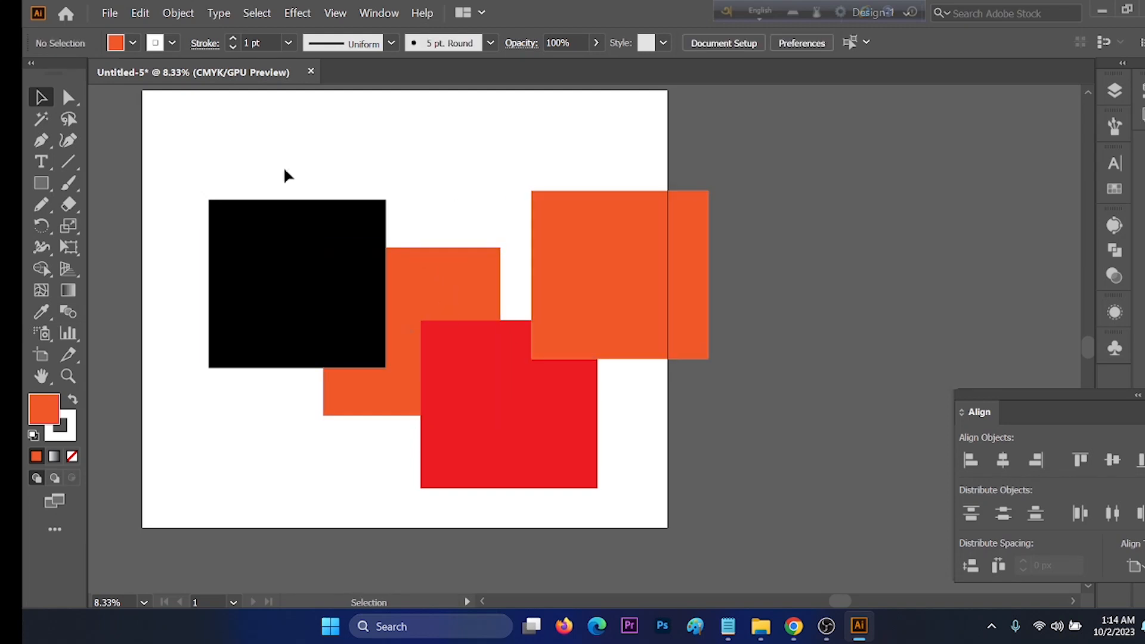
{"action": "left_click", "coordinate": [140, 13]}
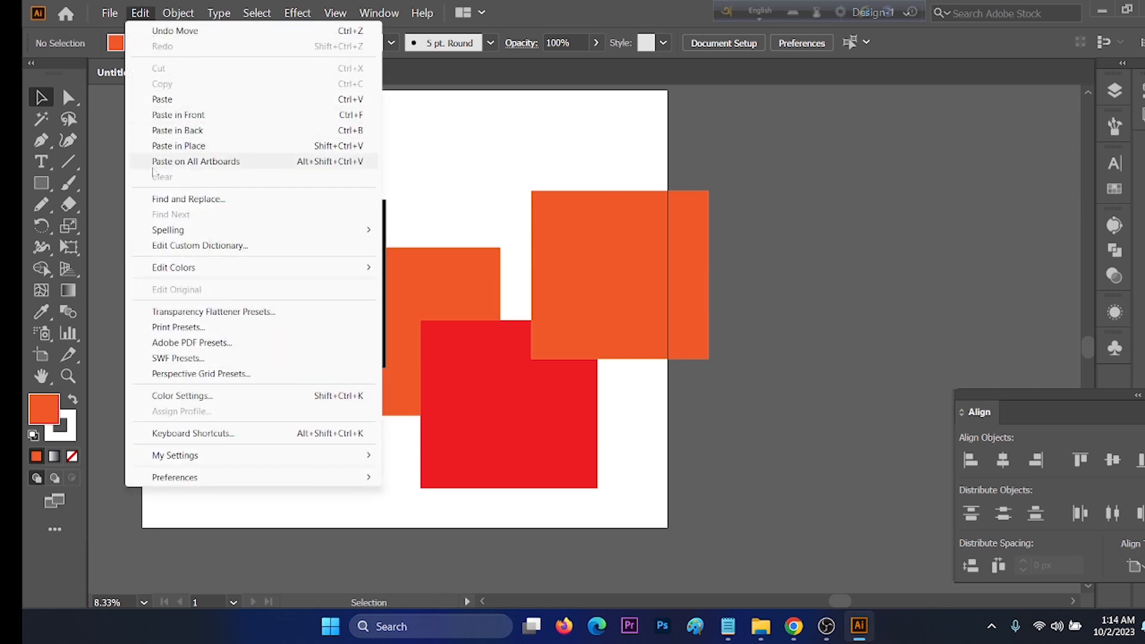
{"action": "left_click", "coordinate": [439, 172]}
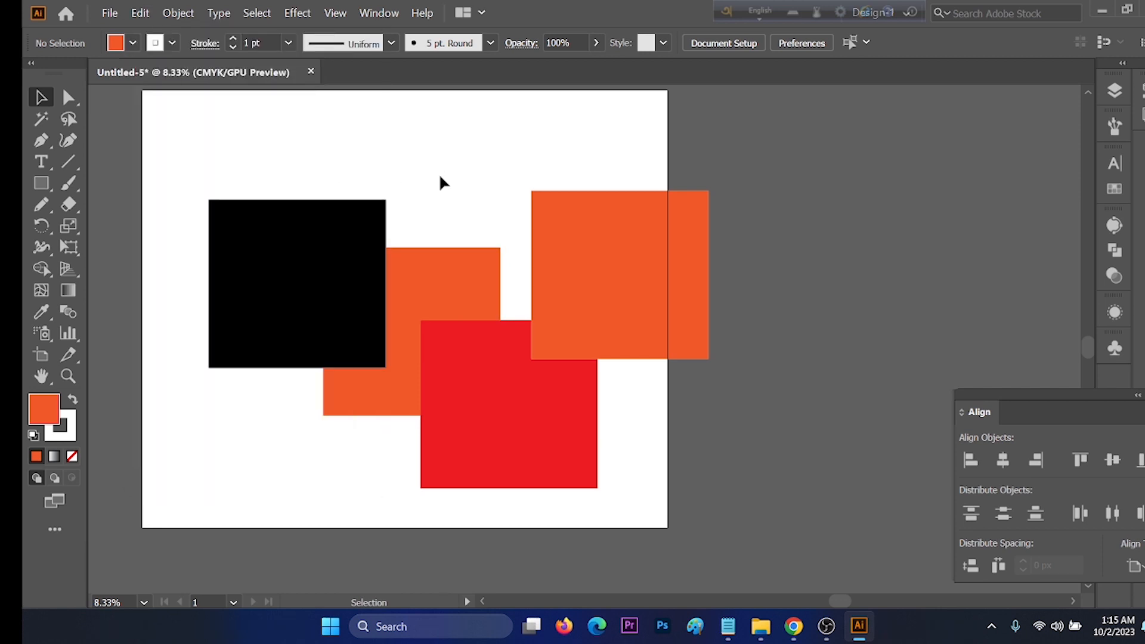
{"action": "scroll", "coordinate": [438, 175], "scroll_direction": "down", "scroll_amount": 3}
{"action": "scroll", "coordinate": [650, 230], "scroll_direction": "up", "scroll_amount": 3}
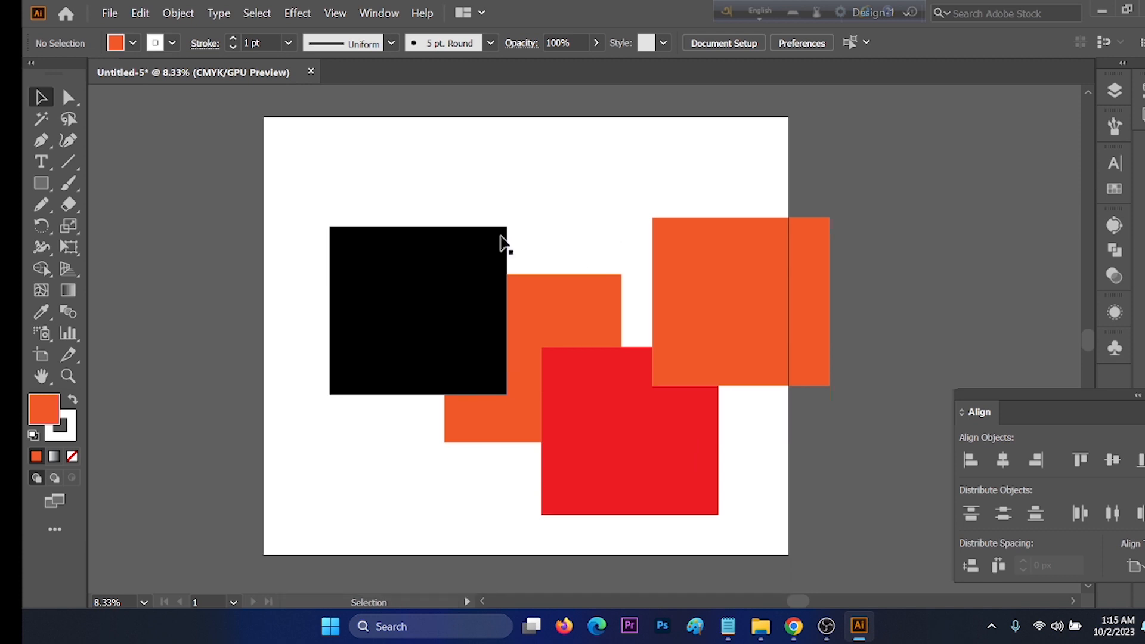
Step: Delete the black and both orange squares, and move the red square up and left inside the artboard
{"action": "left_click_drag", "start_coordinate": [383, 204], "coordinate": [625, 296]}
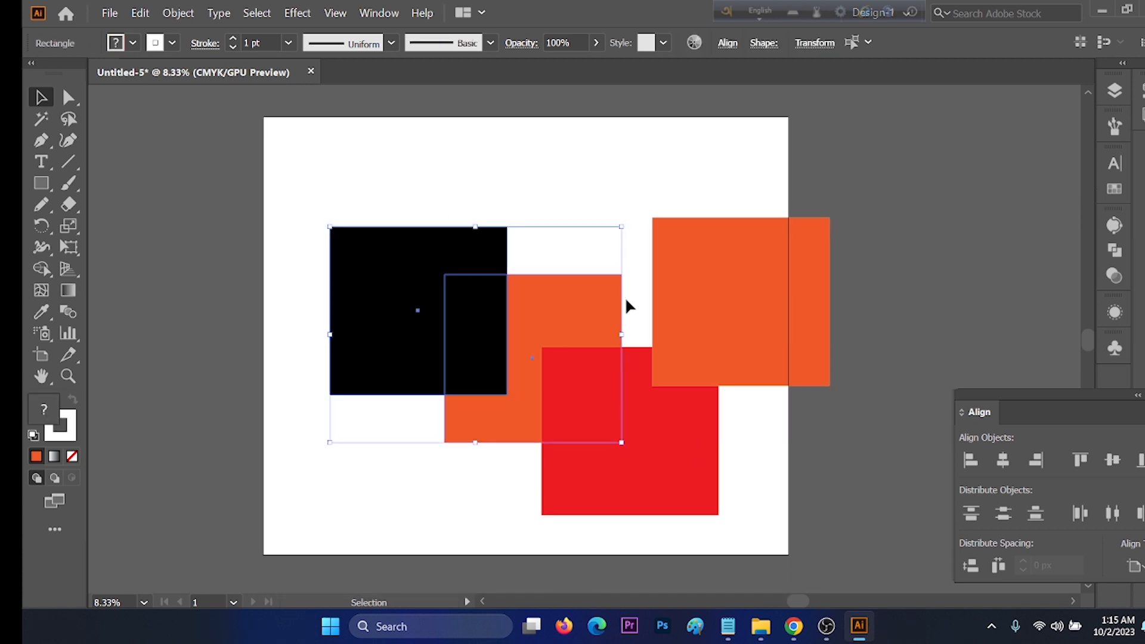
{"action": "key", "text": "Delete"}
{"action": "left_click", "coordinate": [748, 256]}
{"action": "left_click_drag", "start_coordinate": [621, 381], "coordinate": [452, 266]}
{"action": "left_click_drag", "start_coordinate": [697, 309], "coordinate": [590, 335]}
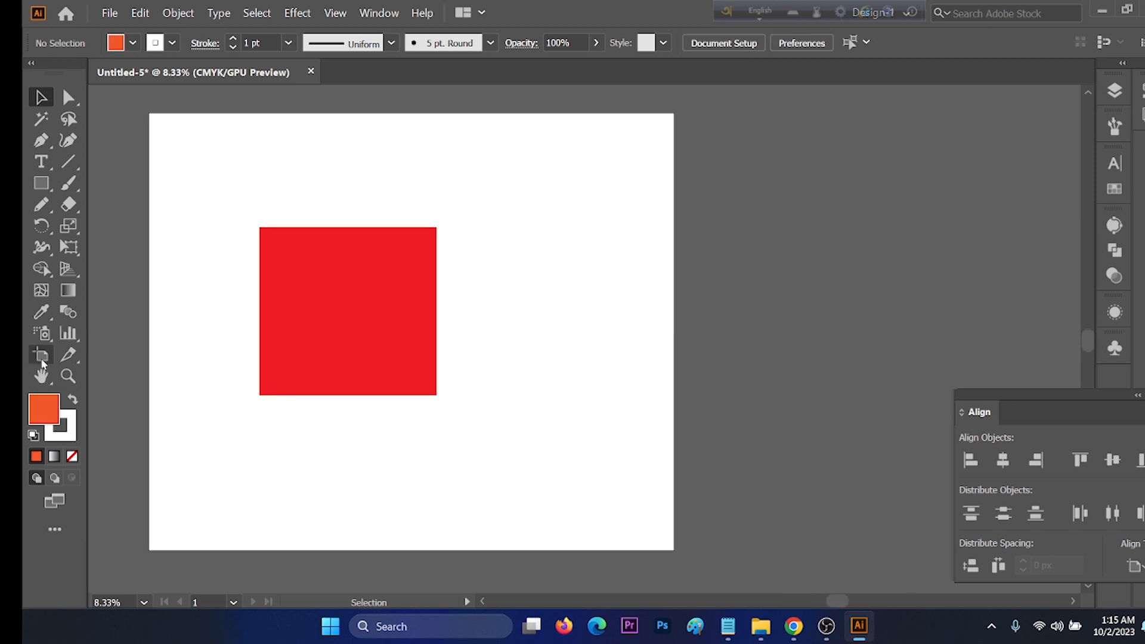
Step: Shrink the artboard proportionally towards its lower-left corner to about 2361 × 1967 px
{"action": "key", "text": "shift+o"}
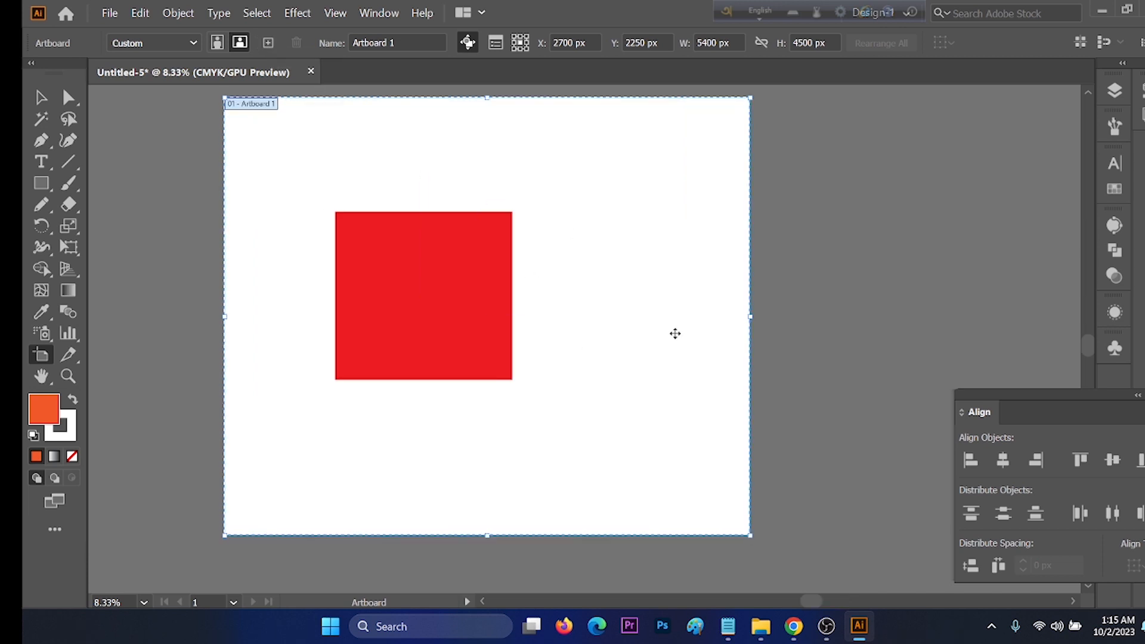
{"action": "left_click_drag", "start_coordinate": [751, 320], "coordinate": [454, 365]}
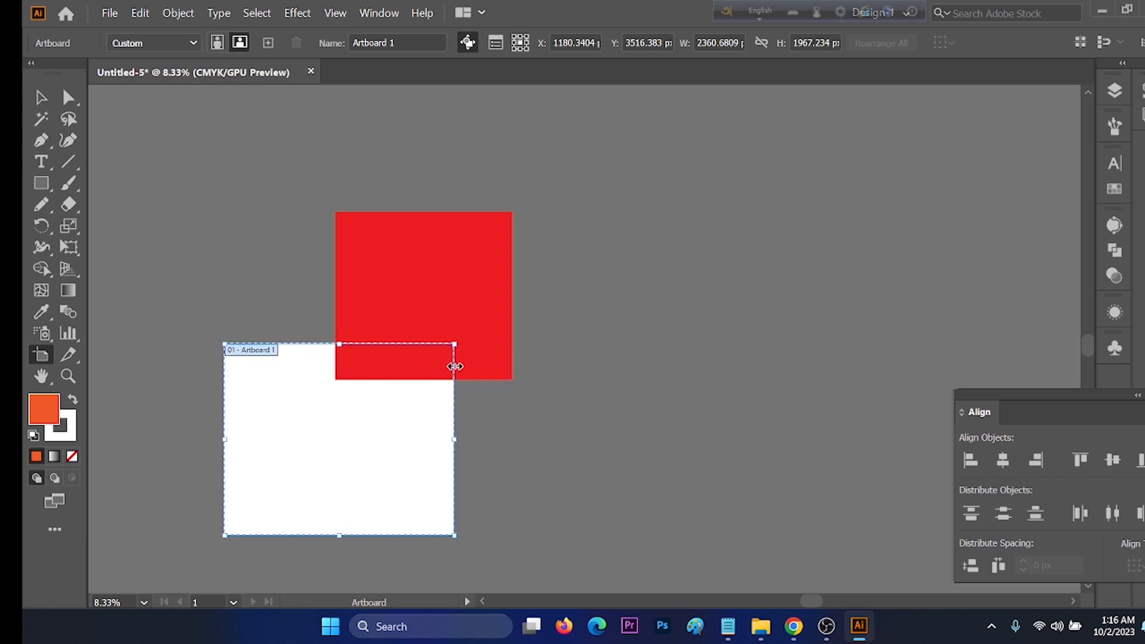
{"action": "key", "text": "v"}
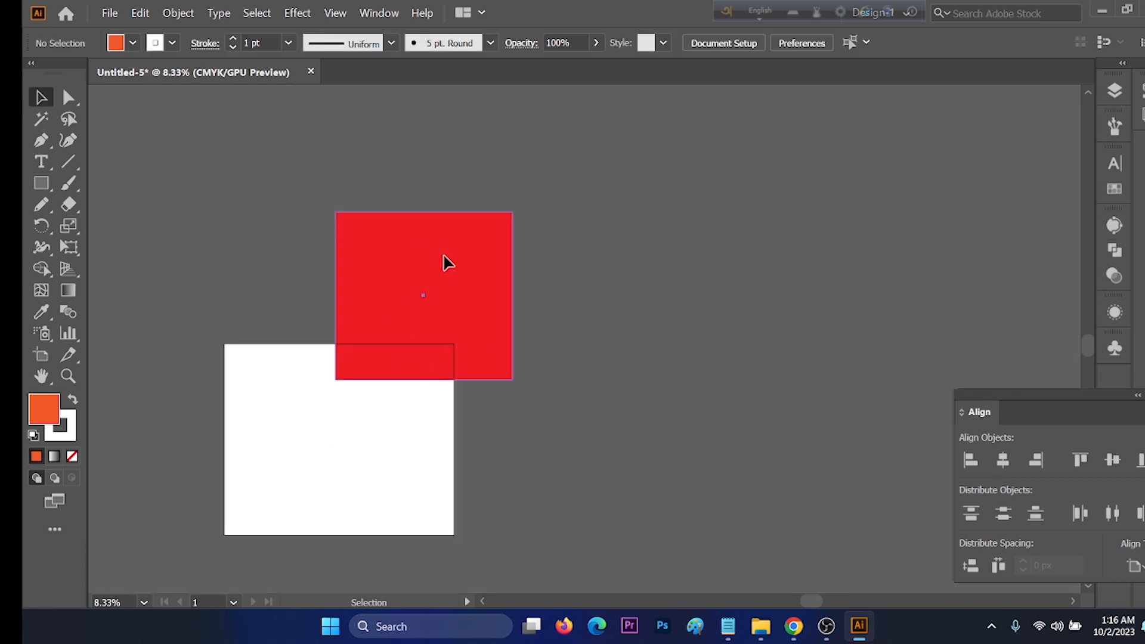
Step: Delete the red square overlapping the resized artboard
{"action": "left_click", "coordinate": [444, 260]}
{"action": "key", "text": "Delete"}
{"action": "scroll", "coordinate": [370, 334], "scroll_direction": "down", "scroll_amount": 2}
{"action": "scroll", "coordinate": [352, 344], "scroll_direction": "up", "scroll_amount": 1}
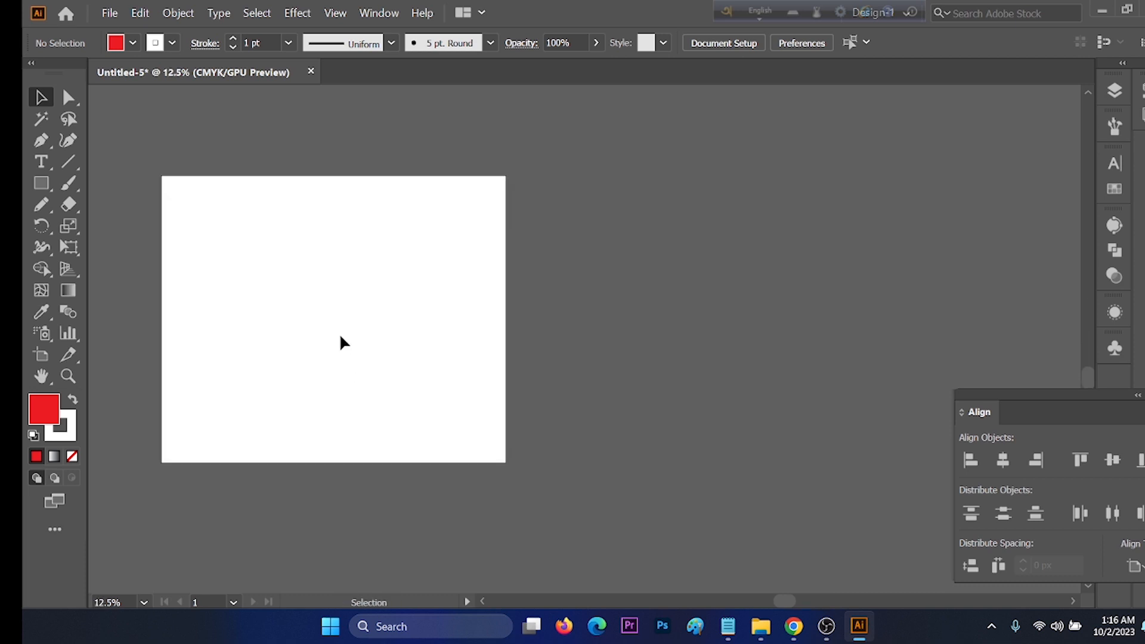
Step: Add three new artboards of the same size in a row beside the existing one
{"action": "left_click", "coordinate": [41, 355]}
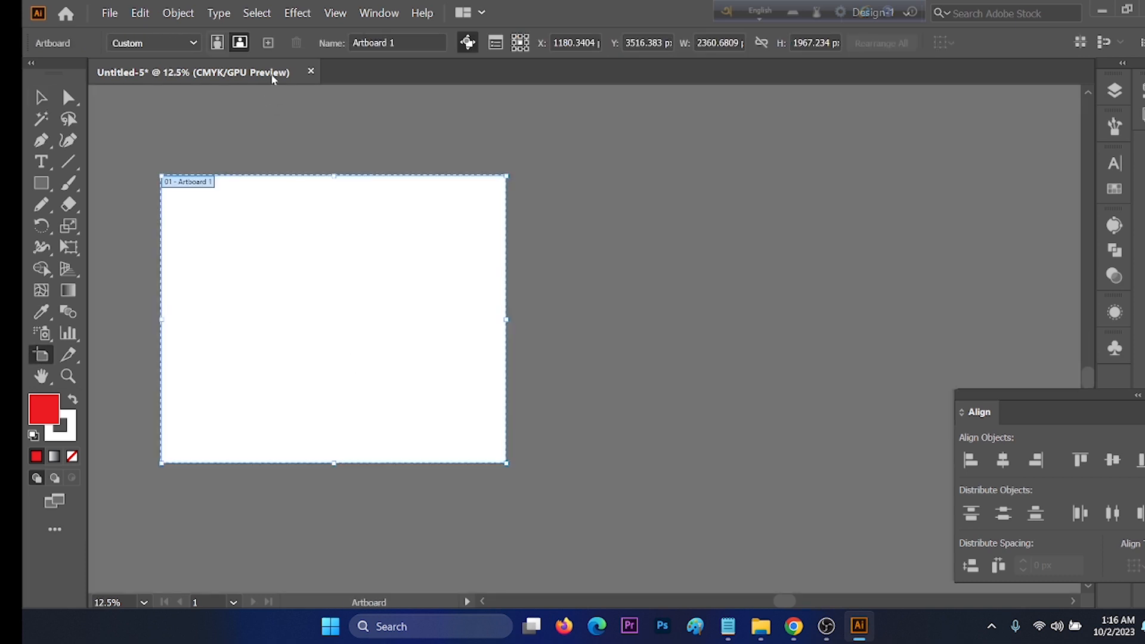
{"action": "left_click", "coordinate": [268, 42]}
{"action": "scroll", "coordinate": [371, 122], "scroll_direction": "down", "scroll_amount": 2}
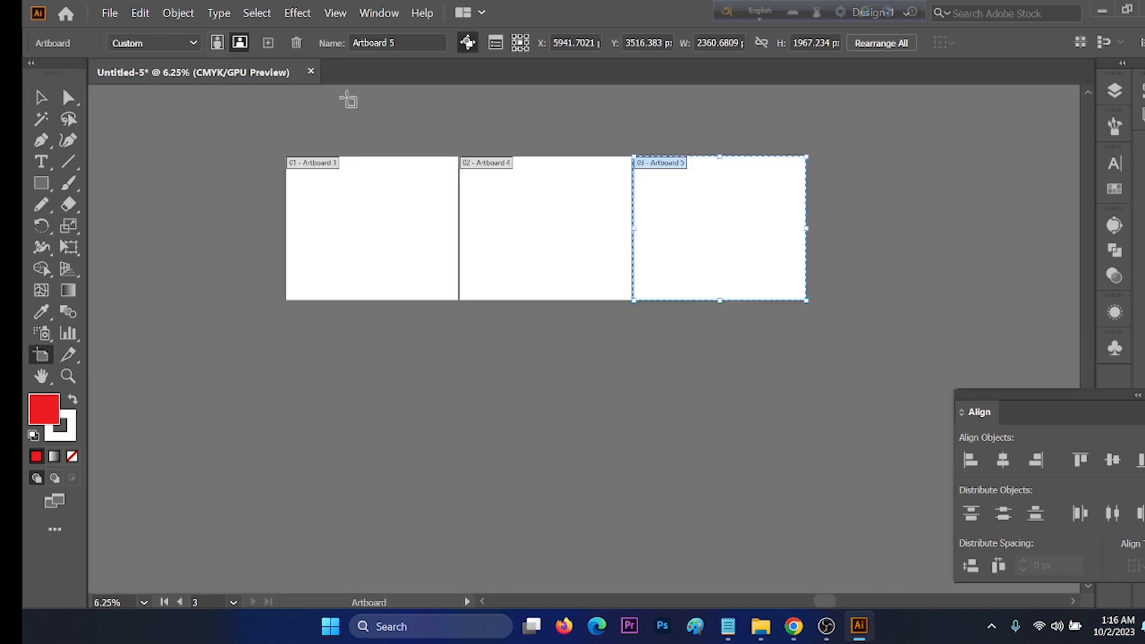
{"action": "left_click", "coordinate": [267, 42]}
{"action": "scroll", "coordinate": [488, 197], "scroll_direction": "down", "scroll_amount": 2}
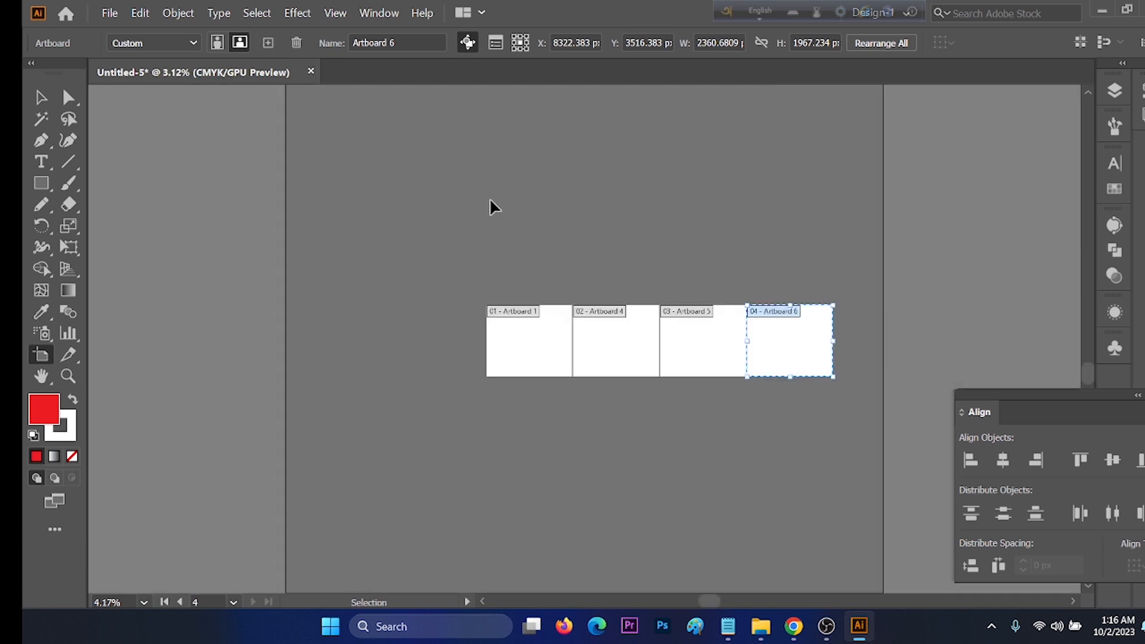
{"action": "scroll", "coordinate": [752, 356], "scroll_direction": "up", "scroll_amount": 1}
{"action": "scroll", "coordinate": [751, 356], "scroll_direction": "down", "scroll_amount": 1}
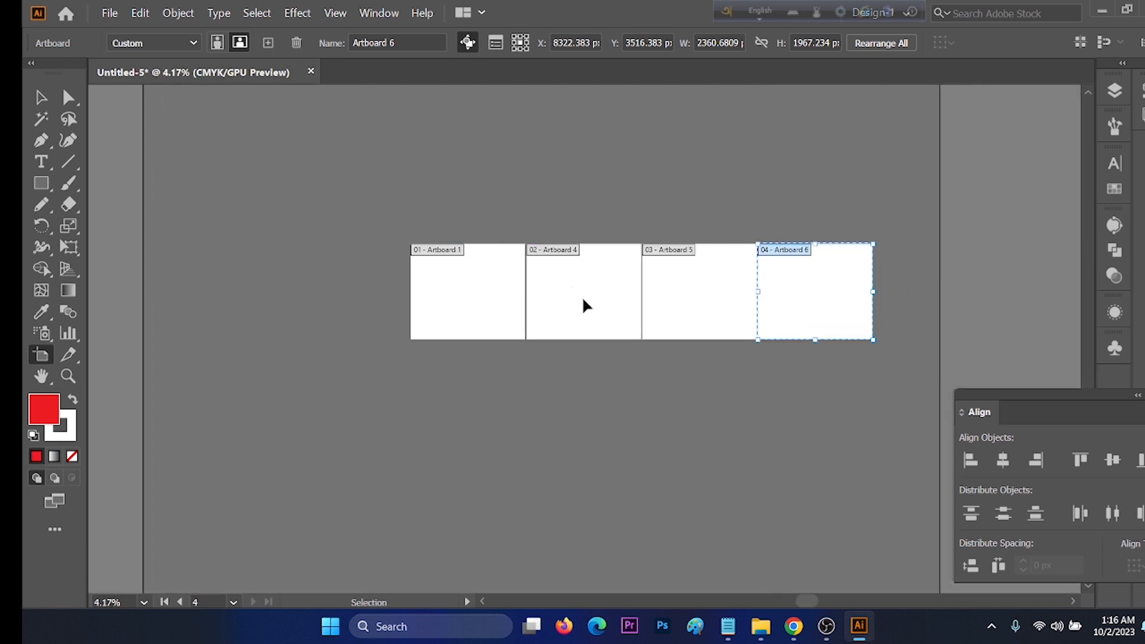
Step: Draw a small red rectangle near the middle of the first artboard
{"action": "scroll", "coordinate": [655, 304], "scroll_direction": "up", "scroll_amount": 1}
{"action": "key", "text": "m"}
{"action": "left_click_drag", "start_coordinate": [338, 251], "coordinate": [403, 297]}
{"action": "key", "text": "v"}
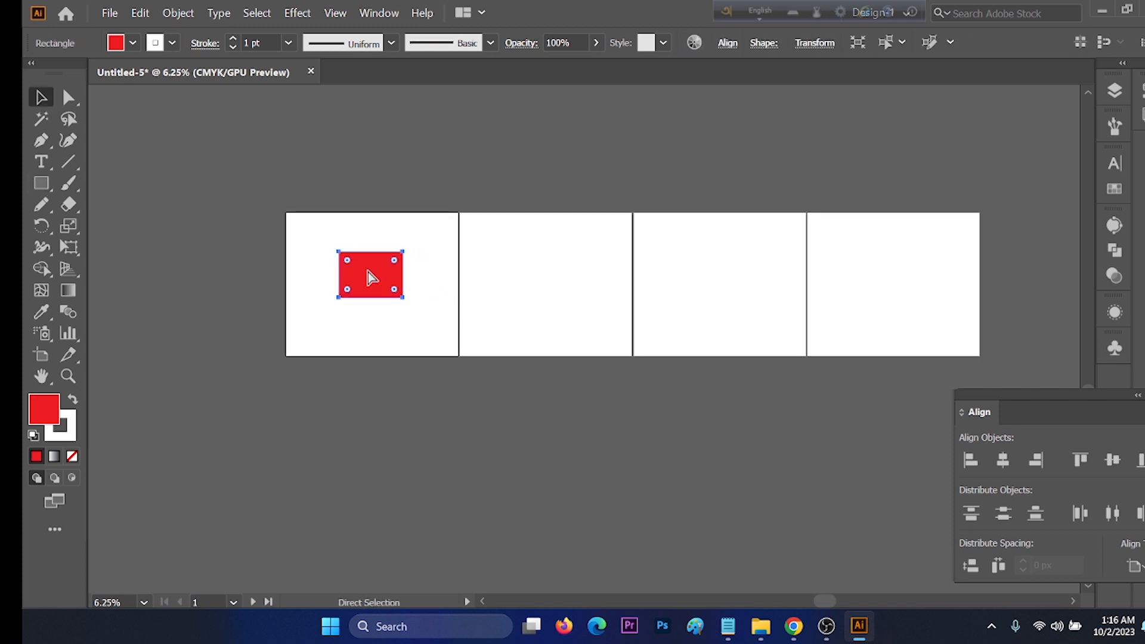
Step: Cut the red rectangle and place it on every artboard with Paste on All Artboards
{"action": "key", "text": "Delete"}
{"action": "left_click", "coordinate": [139, 13]}
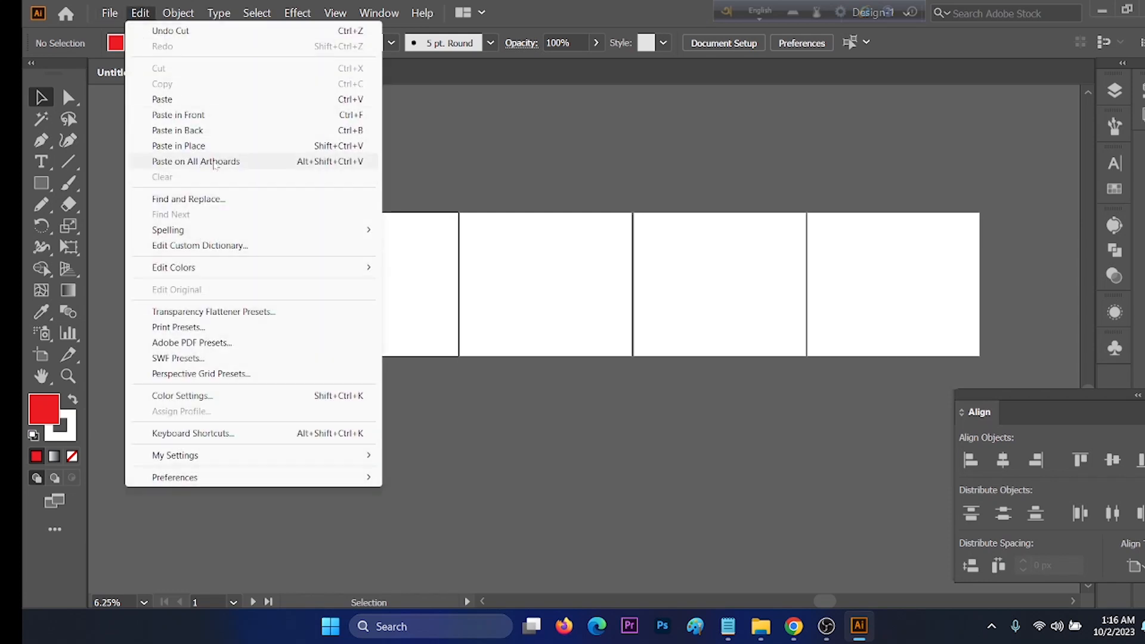
{"action": "left_click", "coordinate": [216, 162]}
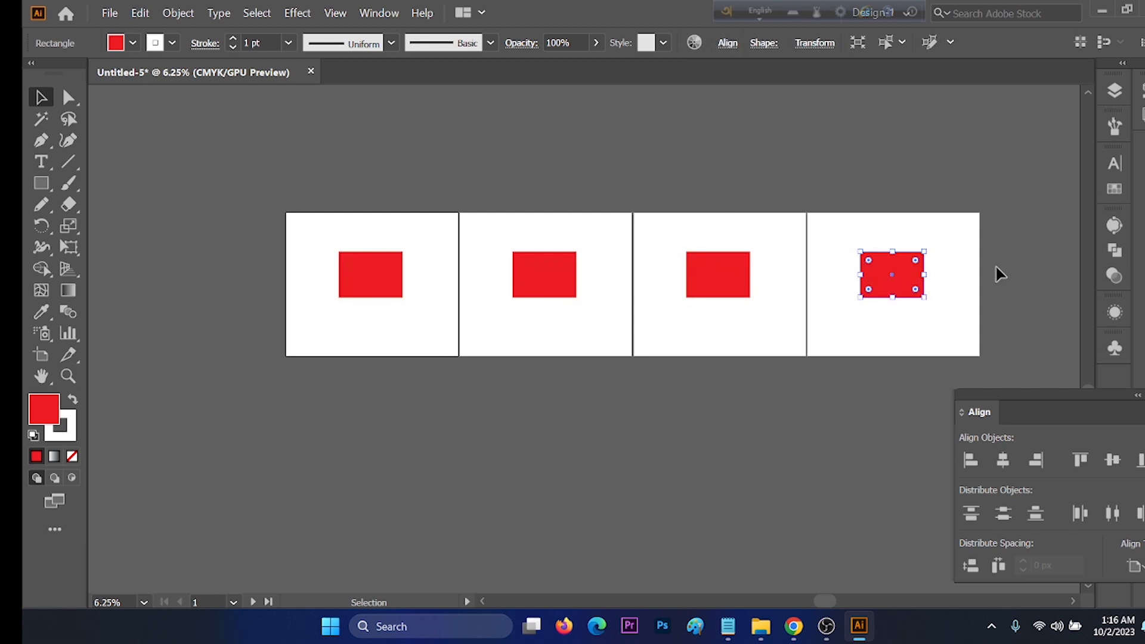
Step: Remove the red rectangles on the fourth, first and second artboards with the Clear command
{"action": "left_click", "coordinate": [143, 13]}
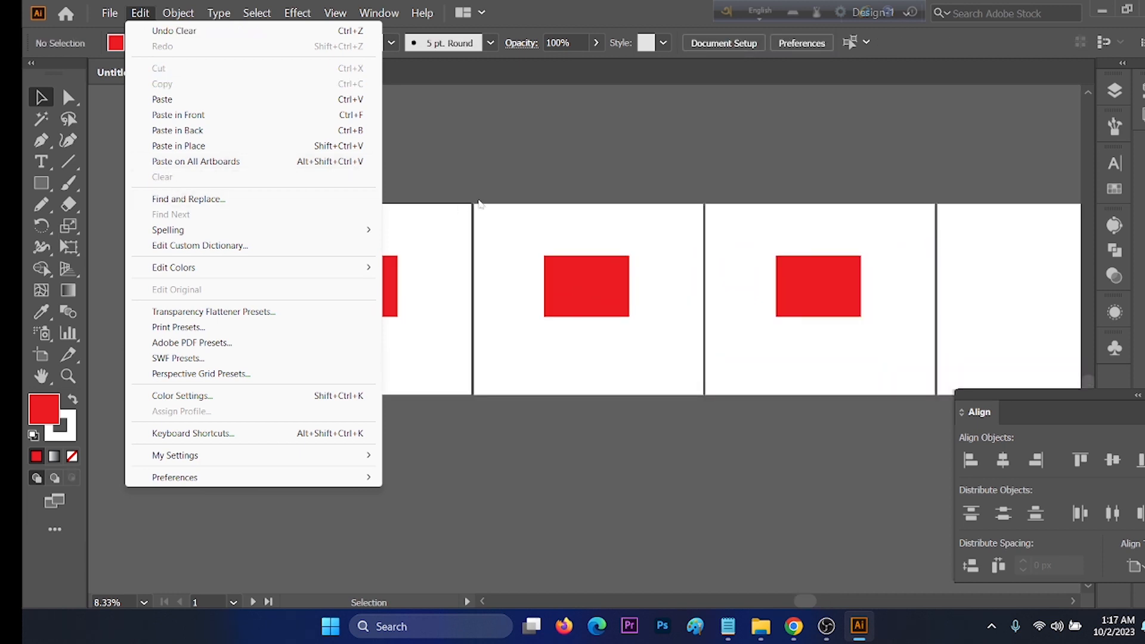
{"action": "left_click", "coordinate": [415, 165]}
{"action": "left_click_drag", "start_coordinate": [433, 198], "coordinate": [263, 407]}
{"action": "left_click", "coordinate": [148, 13]}
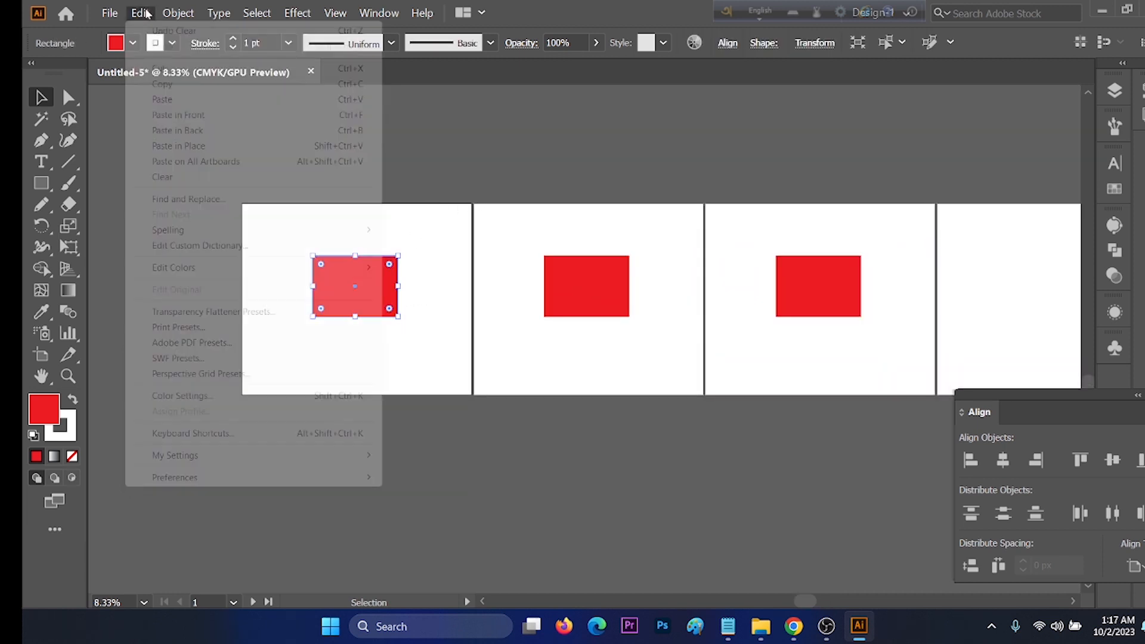
{"action": "left_click", "coordinate": [173, 177]}
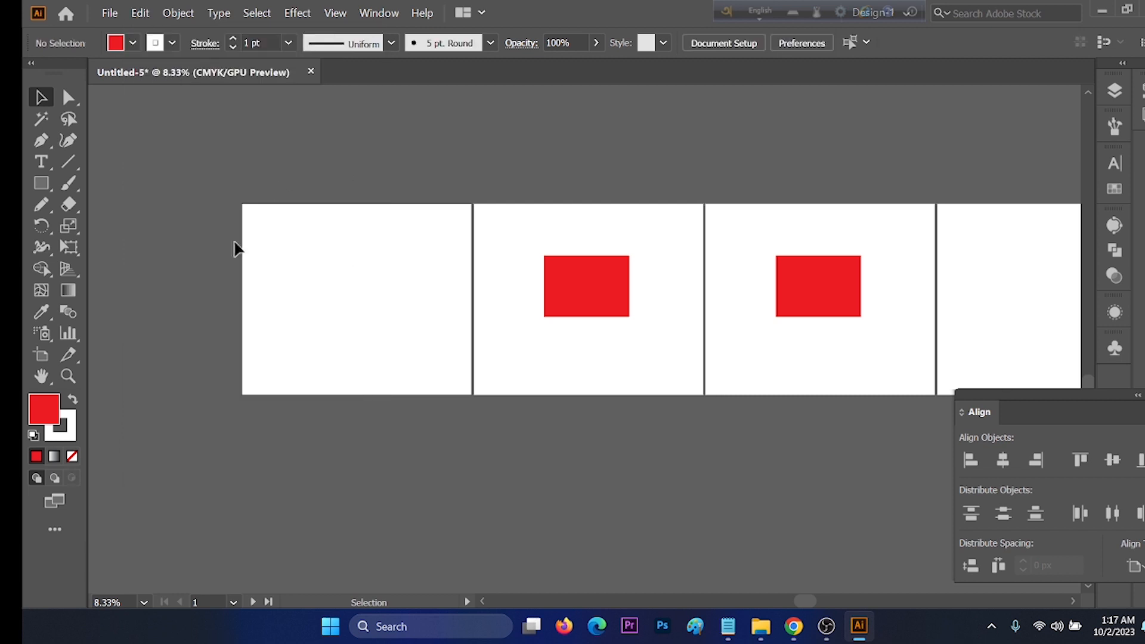
{"action": "left_click_drag", "start_coordinate": [531, 199], "coordinate": [671, 303]}
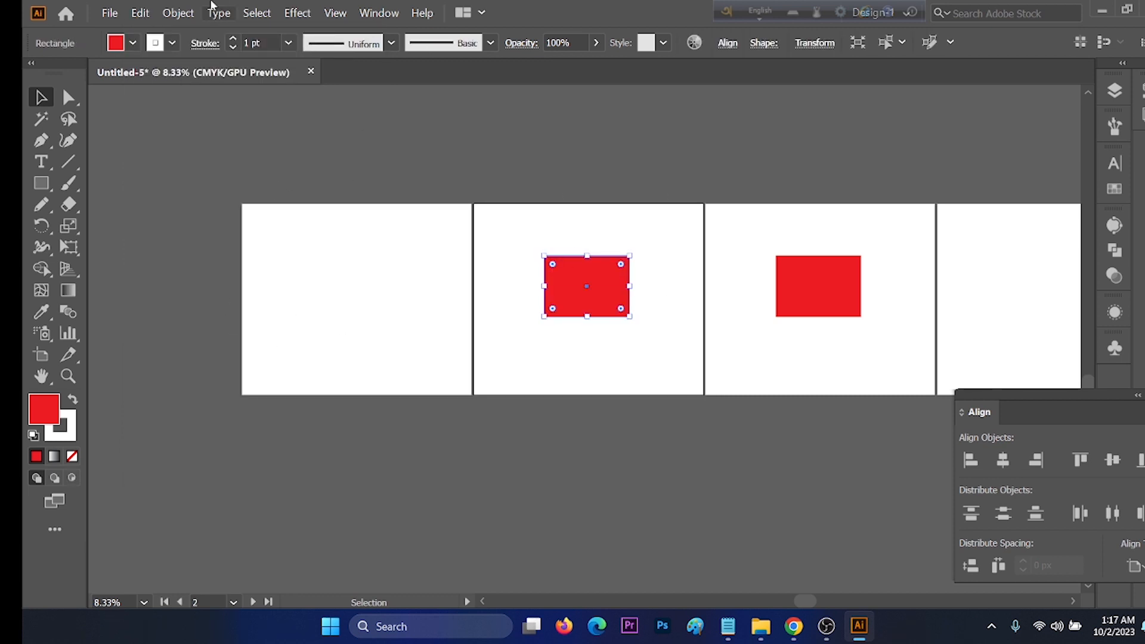
{"action": "left_click", "coordinate": [145, 12]}
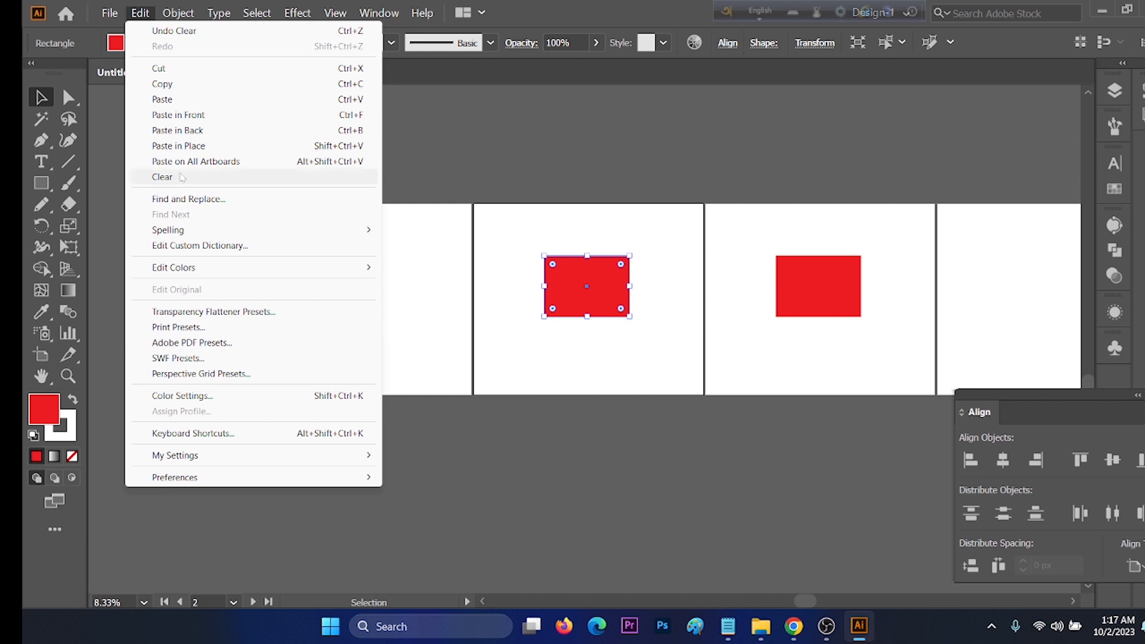
{"action": "left_click", "coordinate": [178, 177]}
Step: Delete the second, third and fourth artboards, keeping only Artboard 1
{"action": "scroll", "coordinate": [196, 209], "scroll_direction": "right", "scroll_amount": 1}
{"action": "left_click", "coordinate": [41, 355]}
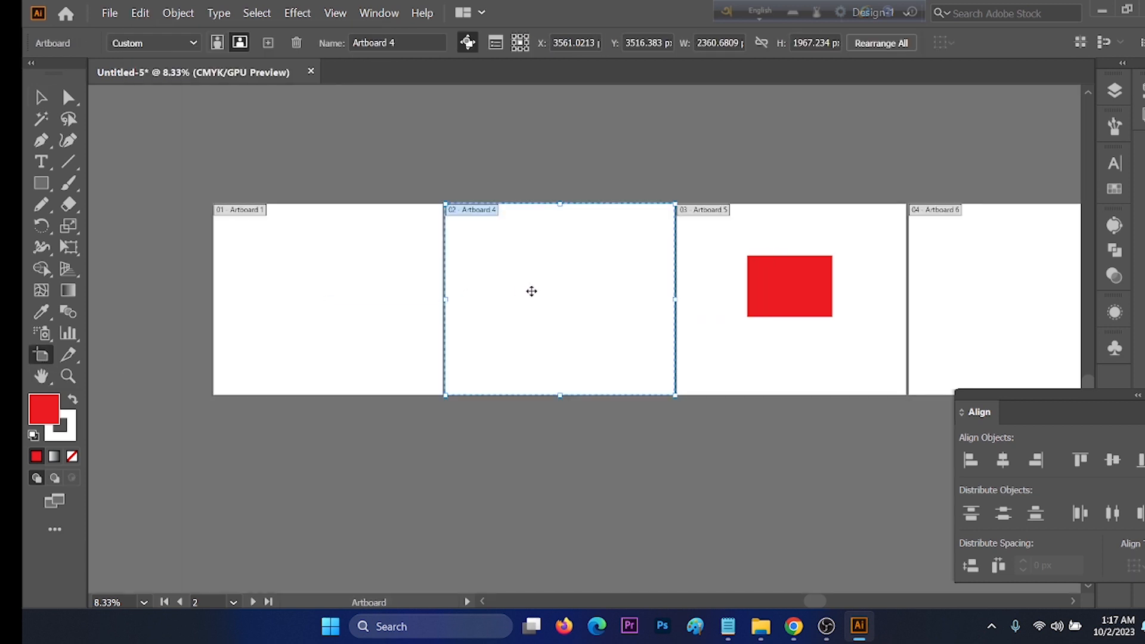
{"action": "key", "text": "Delete"}
{"action": "left_click", "coordinate": [702, 248]}
{"action": "key", "text": "Delete"}
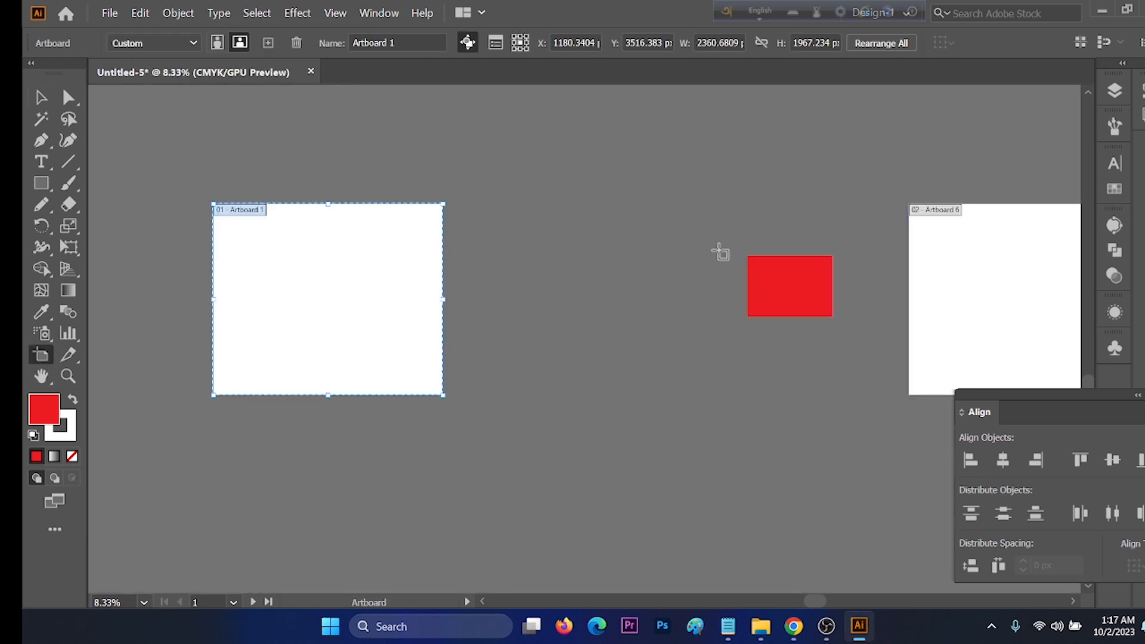
{"action": "left_click", "coordinate": [922, 250]}
{"action": "key", "text": "Delete"}
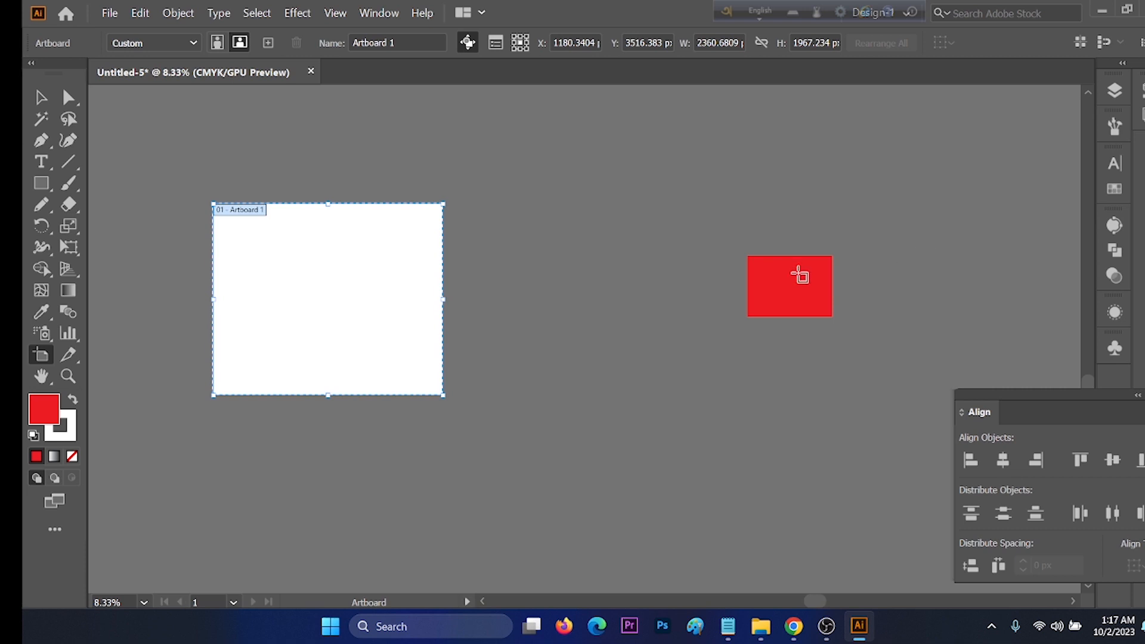
Step: Delete the leftover red rectangle outside the artboard
{"action": "key", "text": "v"}
{"action": "left_click", "coordinate": [795, 273]}
{"action": "key", "text": "Delete"}
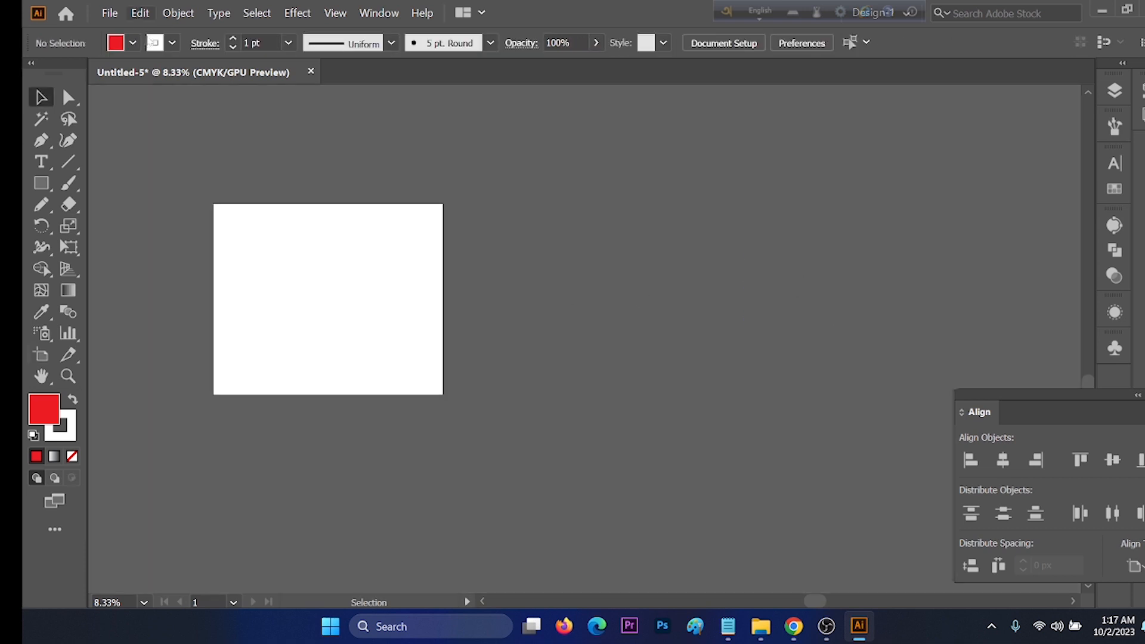
{"action": "left_click", "coordinate": [141, 12]}
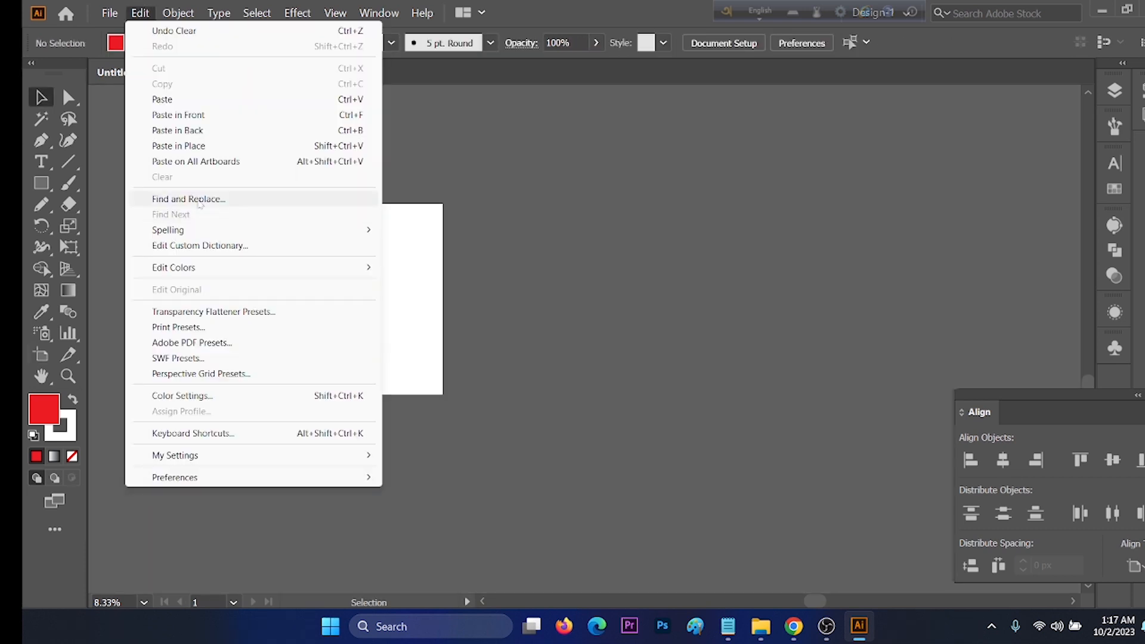
{"action": "key", "text": "Escape"}
Step: Create an area-text frame covering most of the artboard, filled with Lorem ipsum placeholder text
{"action": "scroll", "coordinate": [241, 271], "scroll_direction": "up", "scroll_amount": 3}
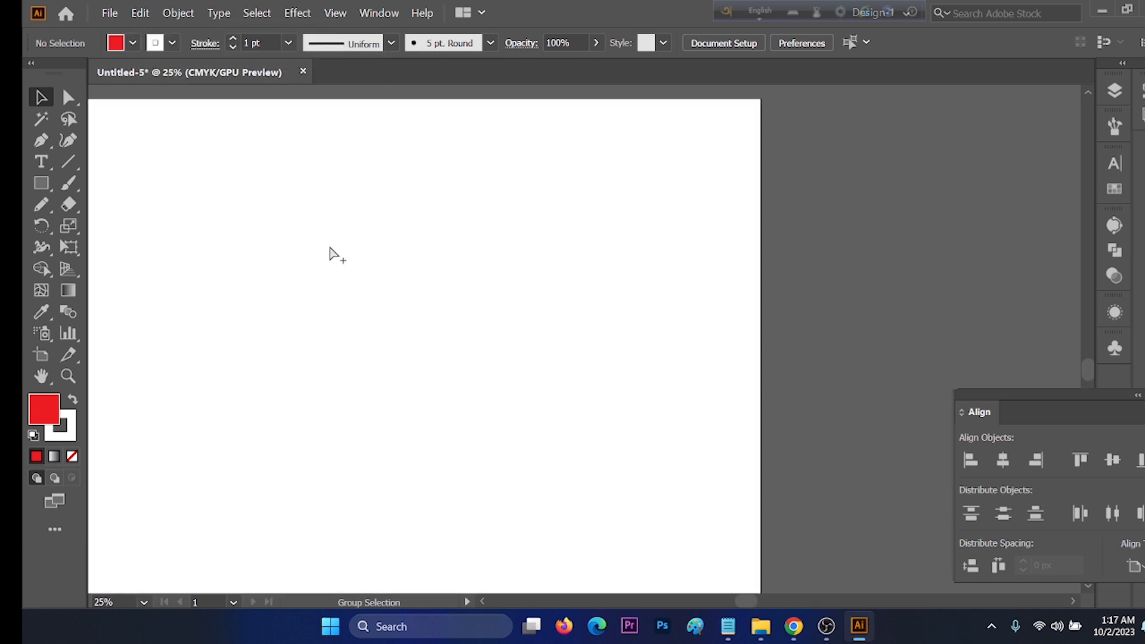
{"action": "scroll", "coordinate": [360, 254], "scroll_direction": "down", "scroll_amount": 1}
{"action": "scroll", "coordinate": [370, 250], "scroll_direction": "left", "scroll_amount": 1}
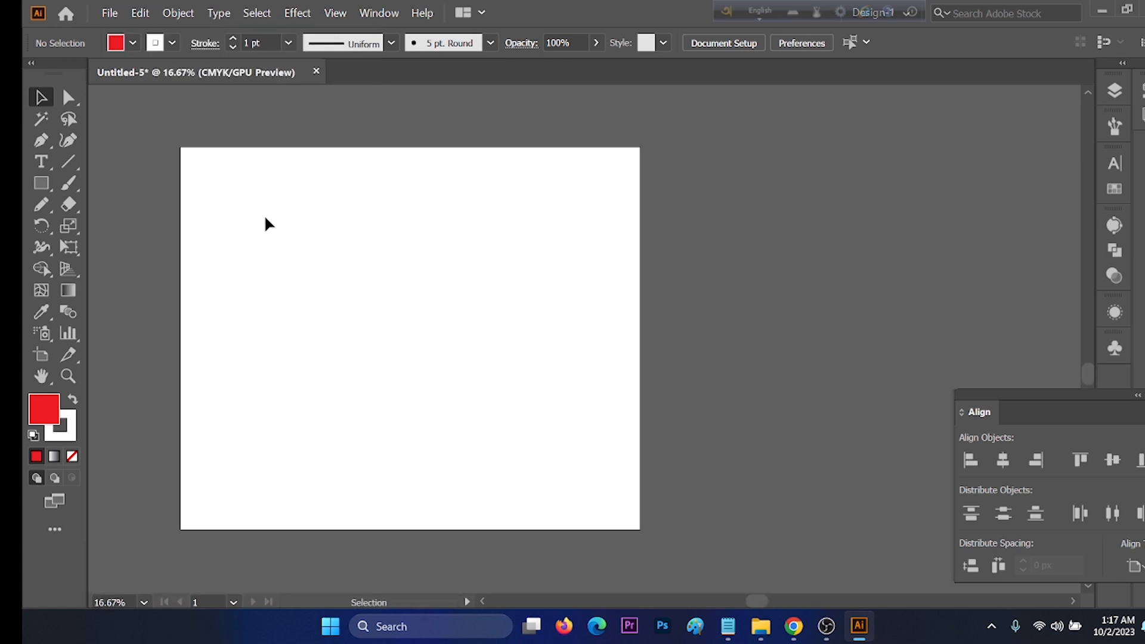
{"action": "key", "text": "t"}
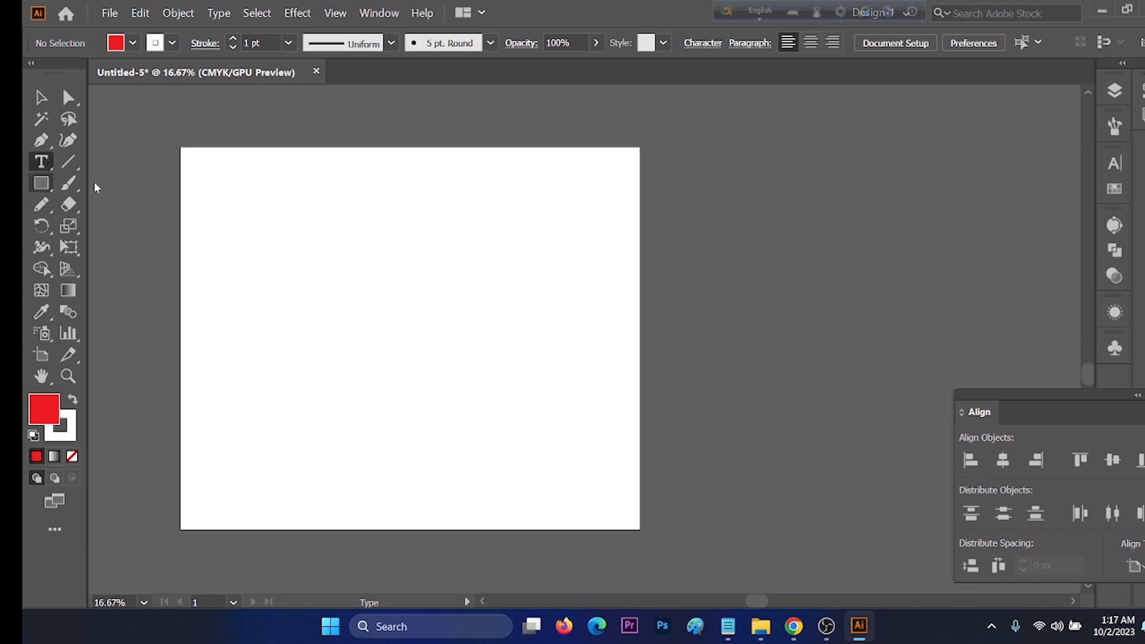
{"action": "left_click_drag", "start_coordinate": [224, 189], "coordinate": [554, 479]}
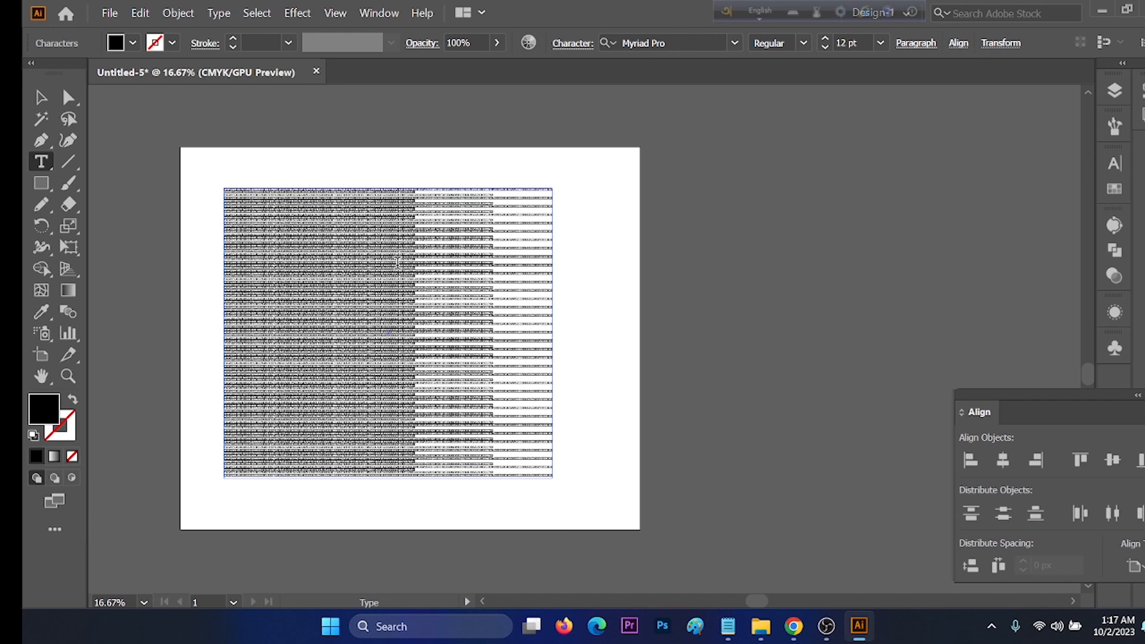
{"action": "key", "text": "Escape"}
Step: Set the placeholder text's font size to 240 pt
{"action": "key", "text": "ctrl+1"}
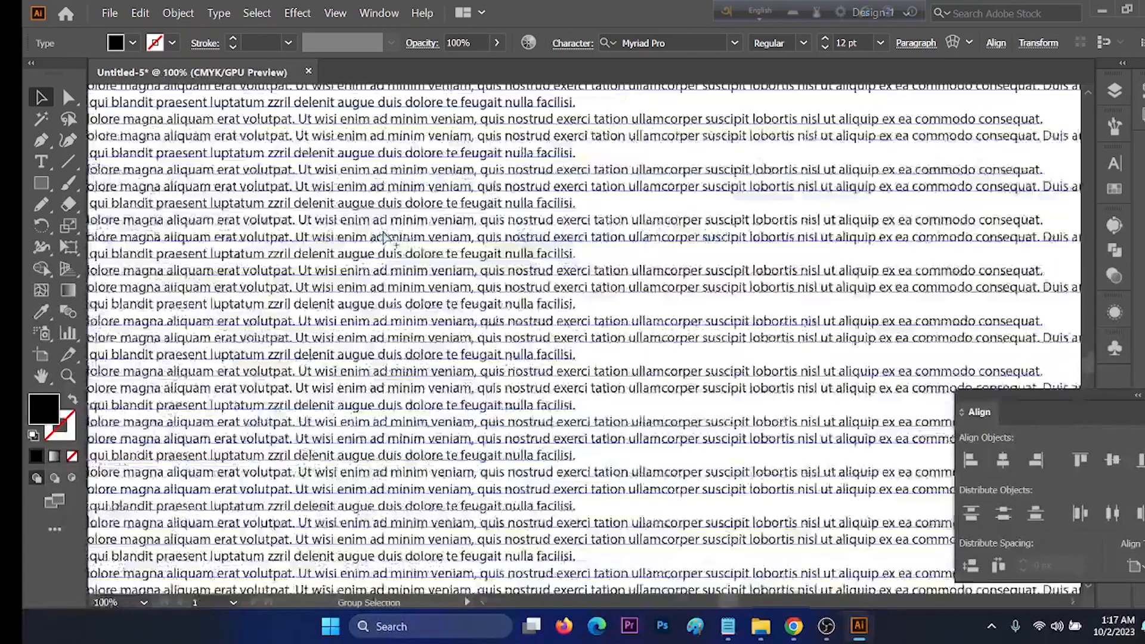
{"action": "key", "text": "ctrl+0"}
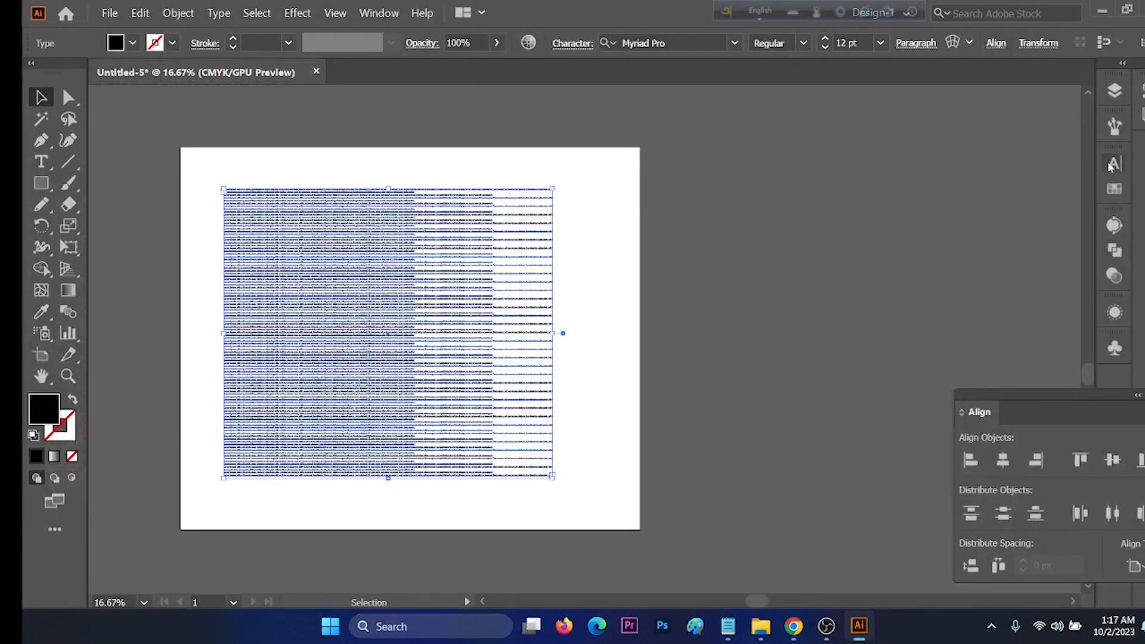
{"action": "left_click", "coordinate": [1112, 164]}
{"action": "left_click", "coordinate": [950, 235]}
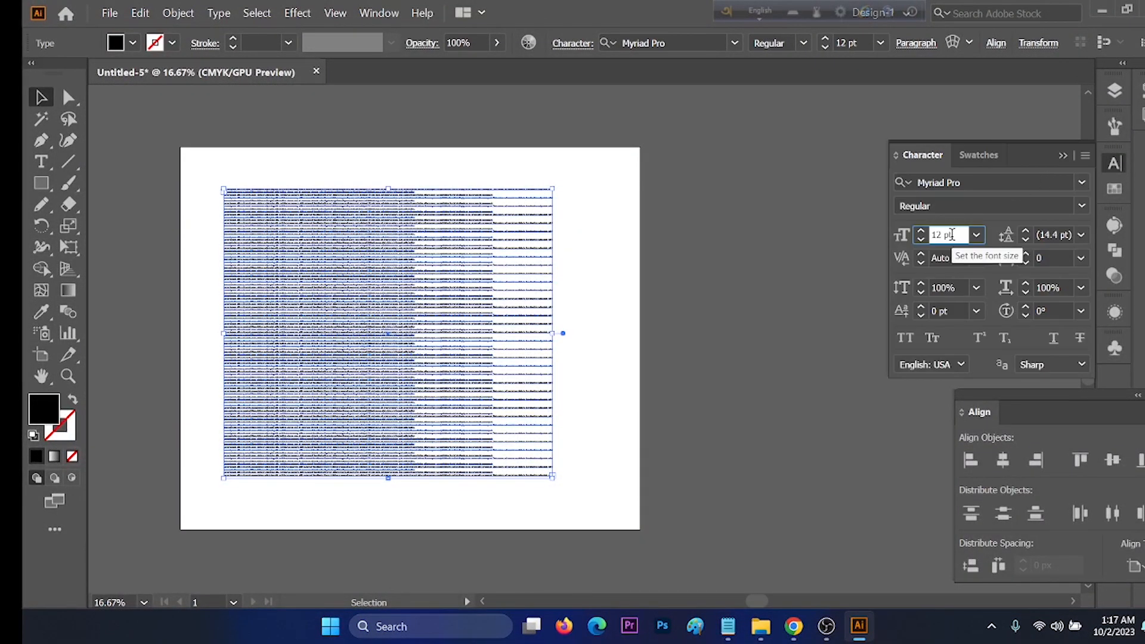
{"action": "type", "text": "240"}
{"action": "key", "text": "Return"}
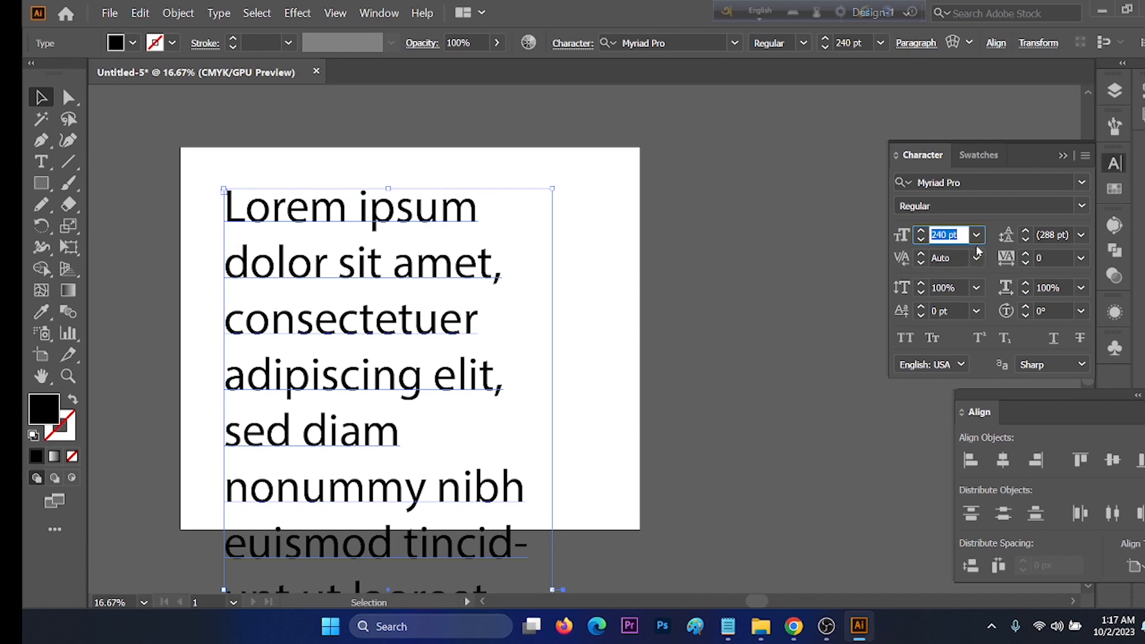
Step: Reduce the placeholder text's font size to 90 pt
{"action": "scroll", "coordinate": [959, 232], "scroll_direction": "down", "scroll_amount": 11}
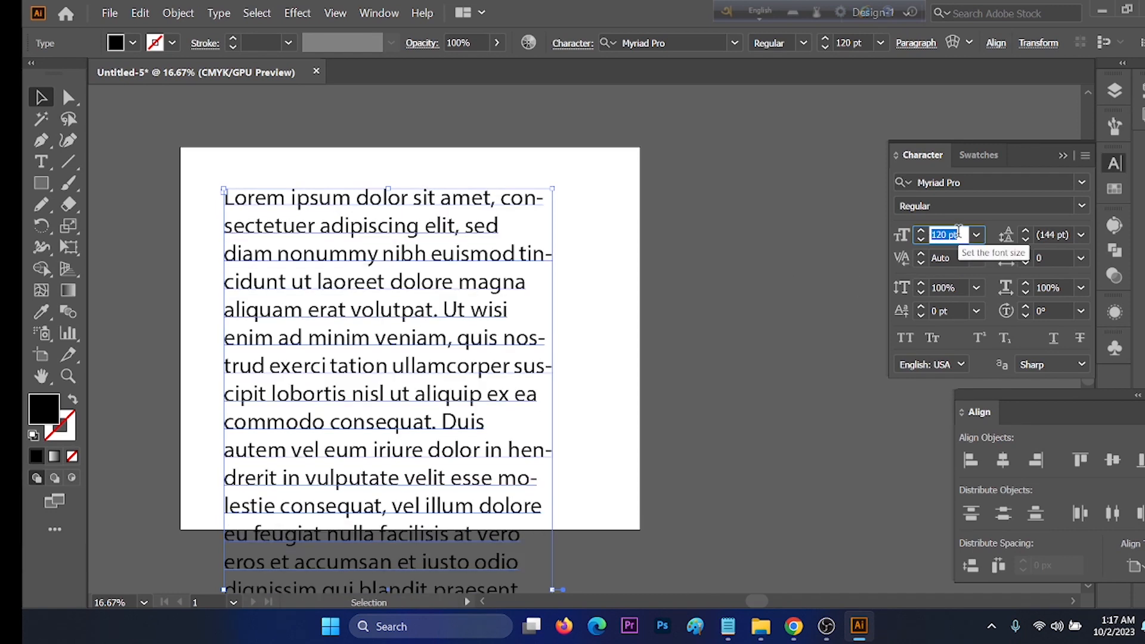
{"action": "scroll", "coordinate": [958, 233], "scroll_direction": "down", "scroll_amount": 4}
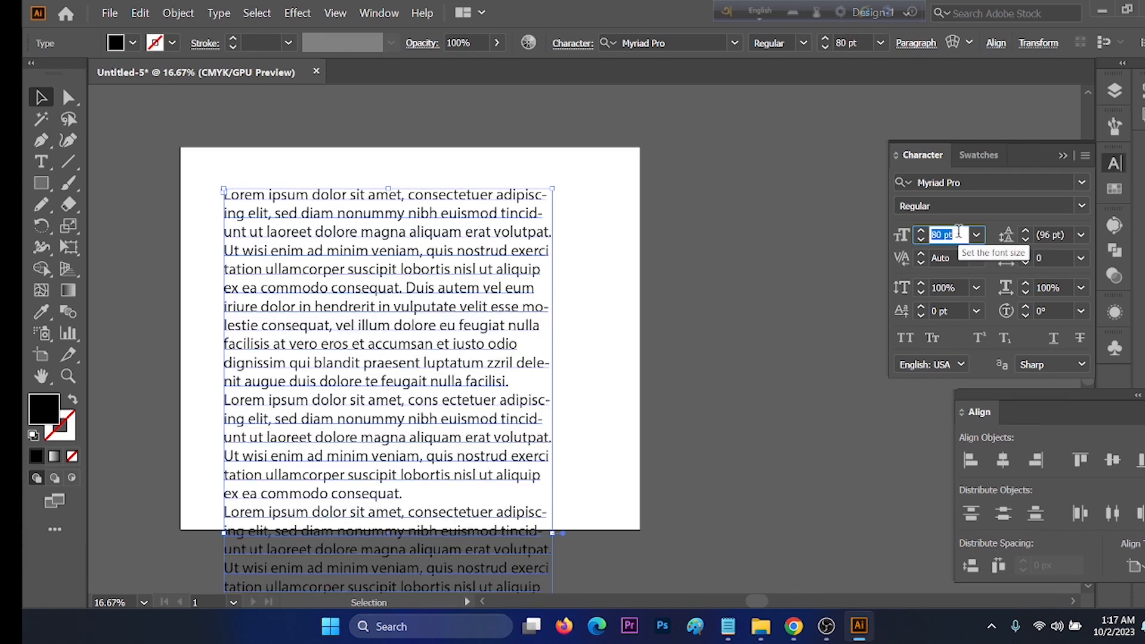
{"action": "scroll", "coordinate": [958, 232], "scroll_direction": "up", "scroll_amount": 1}
{"action": "scroll", "coordinate": [469, 307], "scroll_direction": "down", "scroll_amount": 2}
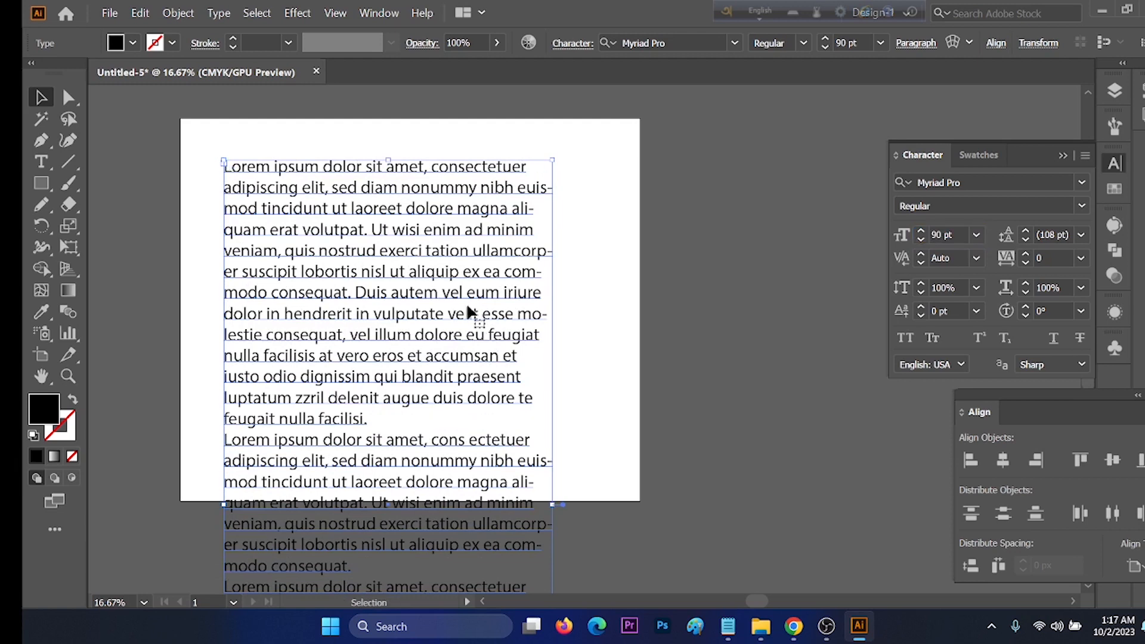
{"action": "scroll", "coordinate": [468, 305], "scroll_direction": "down", "scroll_amount": 4}
{"action": "scroll", "coordinate": [442, 382], "scroll_direction": "down", "scroll_amount": 1}
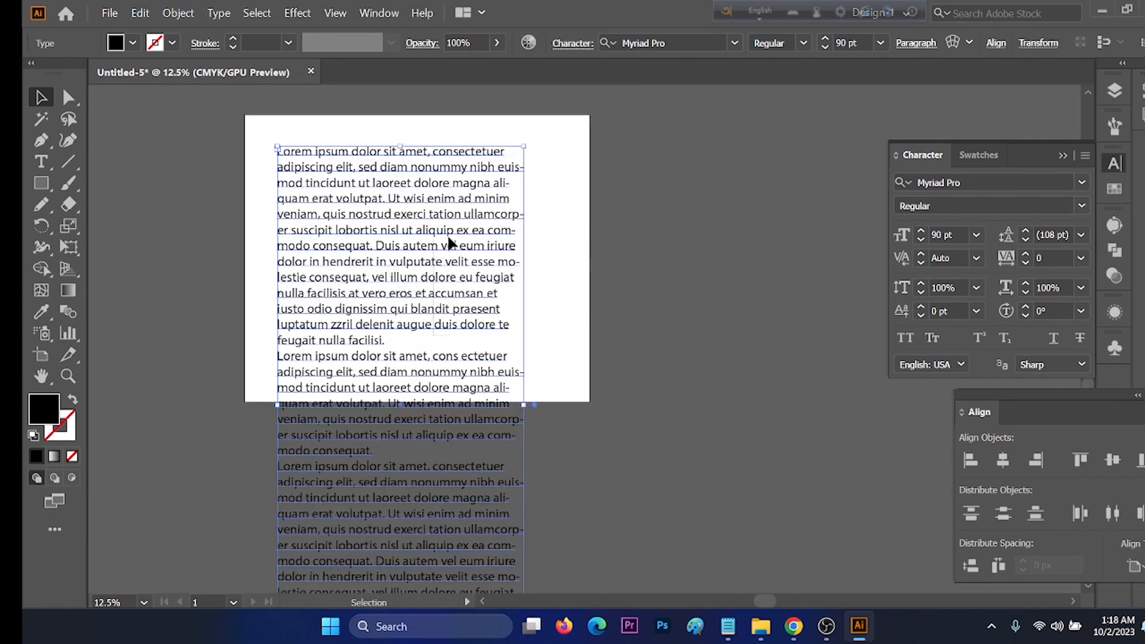
Step: Delete the placeholder text frame that extends below the artboard
{"action": "scroll", "coordinate": [471, 268], "scroll_direction": "down", "scroll_amount": 3}
{"action": "scroll", "coordinate": [525, 274], "scroll_direction": "up", "scroll_amount": 2}
{"action": "scroll", "coordinate": [518, 287], "scroll_direction": "down", "scroll_amount": 1}
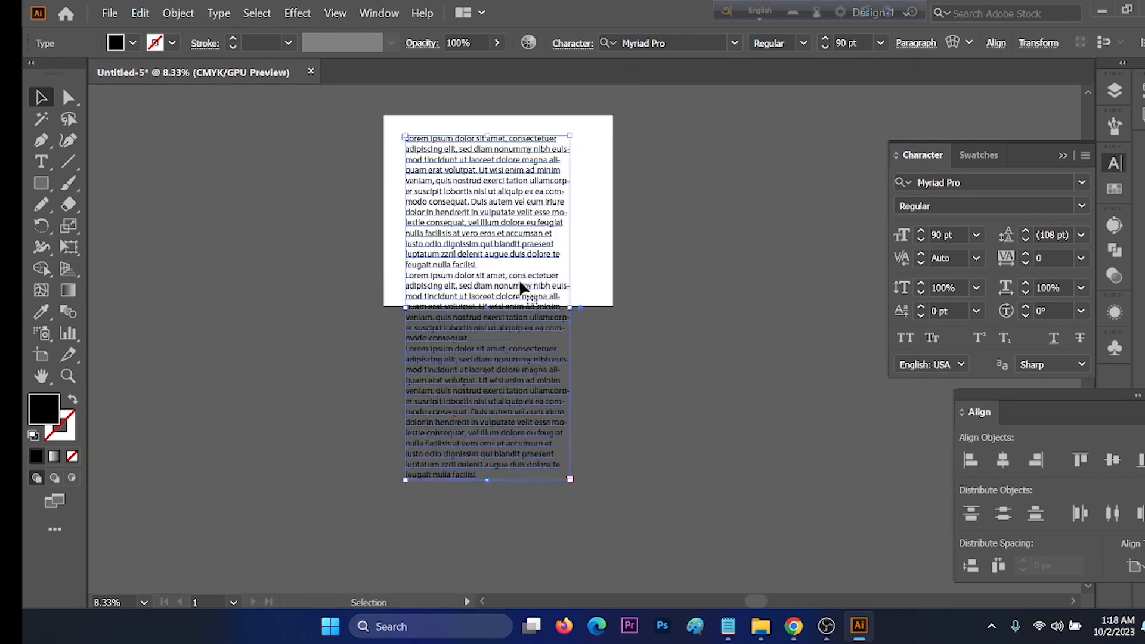
{"action": "double_click", "coordinate": [519, 286]}
{"action": "left_click_drag", "start_coordinate": [406, 296], "coordinate": [553, 479]}
{"action": "key", "text": "ctrl+v"}
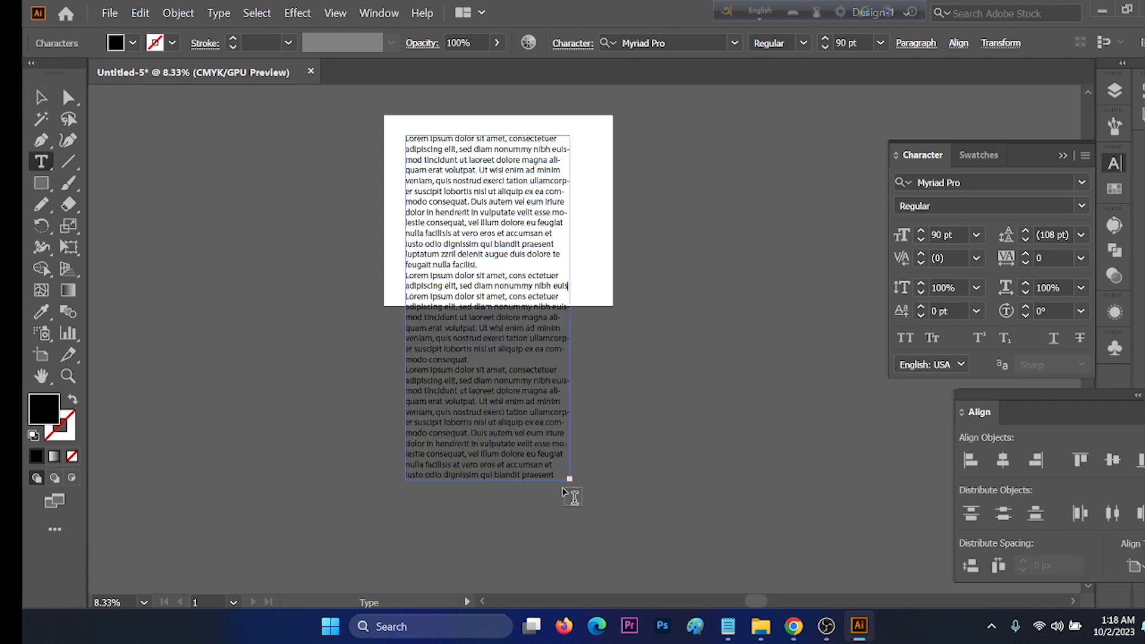
{"action": "key", "text": "Escape"}
{"action": "key", "text": "Delete"}
{"action": "scroll", "coordinate": [519, 158], "scroll_direction": "up", "scroll_amount": 1}
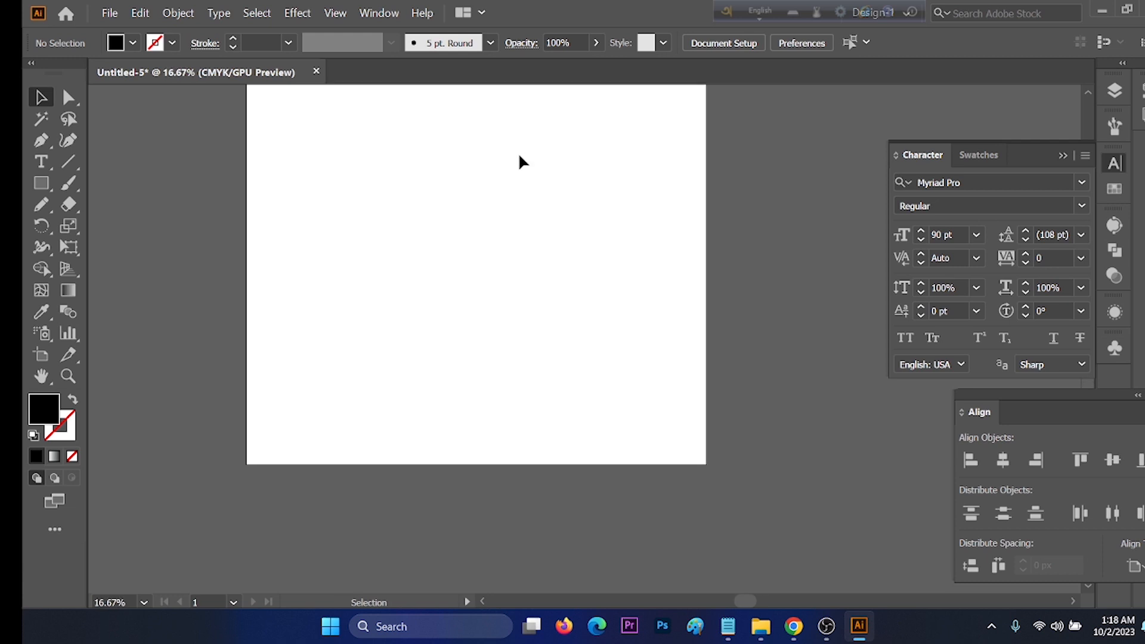
Step: Create a new area-text frame inside the artboard, filled with Lorem ipsum placeholder text
{"action": "scroll", "coordinate": [447, 208], "scroll_direction": "up", "scroll_amount": 2}
{"action": "scroll", "coordinate": [448, 208], "scroll_direction": "right", "scroll_amount": 2}
{"action": "left_click", "coordinate": [40, 161]}
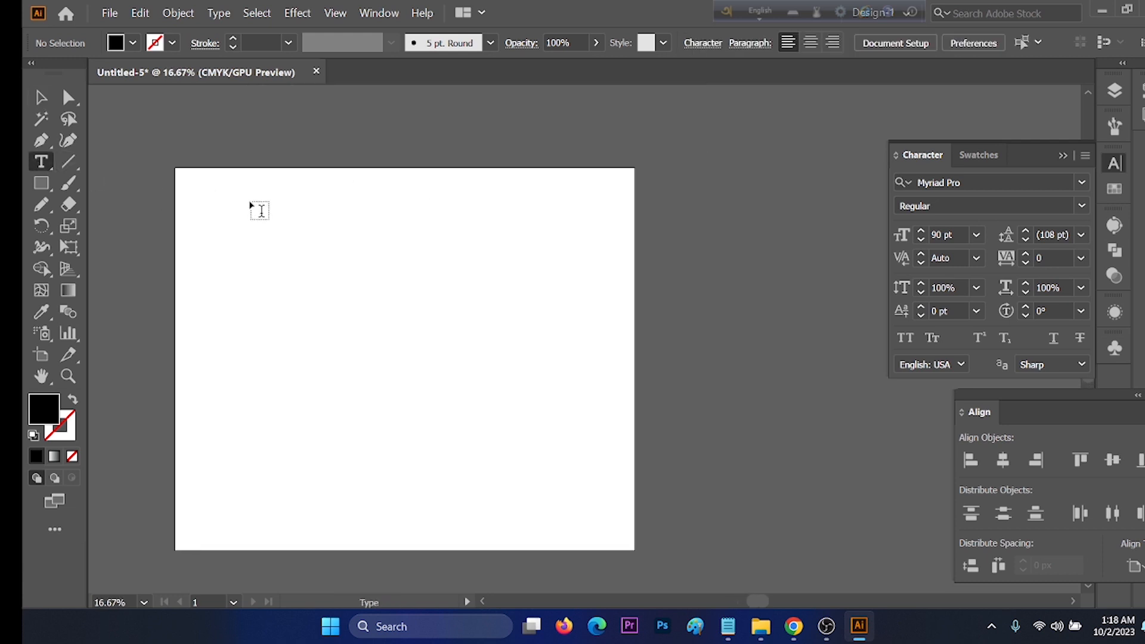
{"action": "left_click_drag", "start_coordinate": [249, 206], "coordinate": [547, 509]}
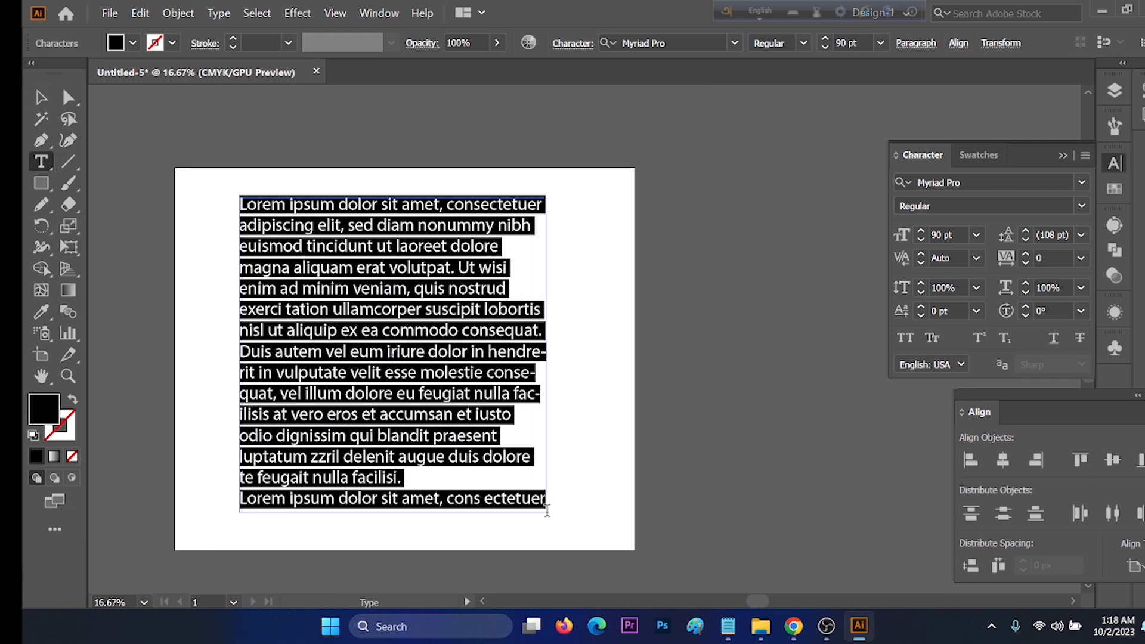
{"action": "key", "text": "Escape"}
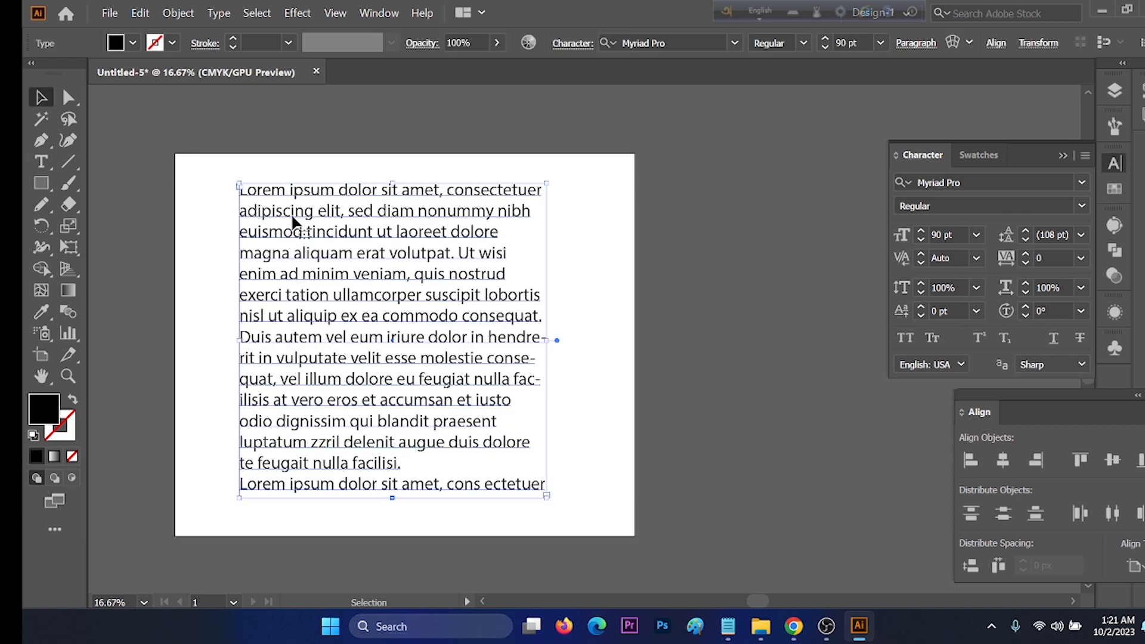
Step: Search the placeholder text for "ipsum" using Find and Replace
{"action": "left_click", "coordinate": [141, 13]}
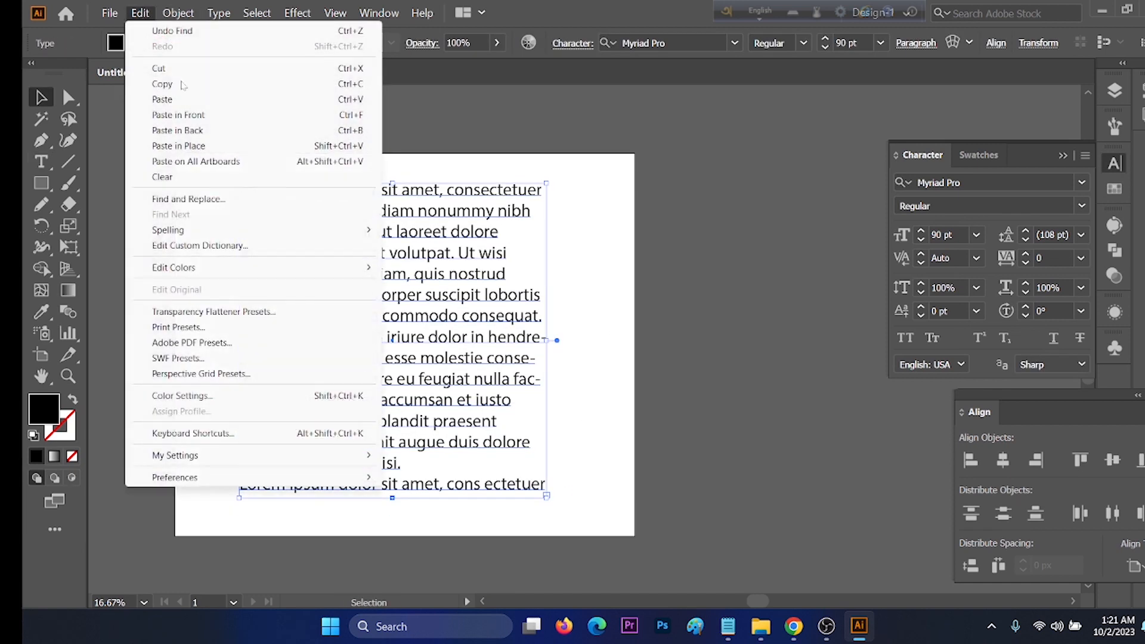
{"action": "left_click", "coordinate": [202, 204]}
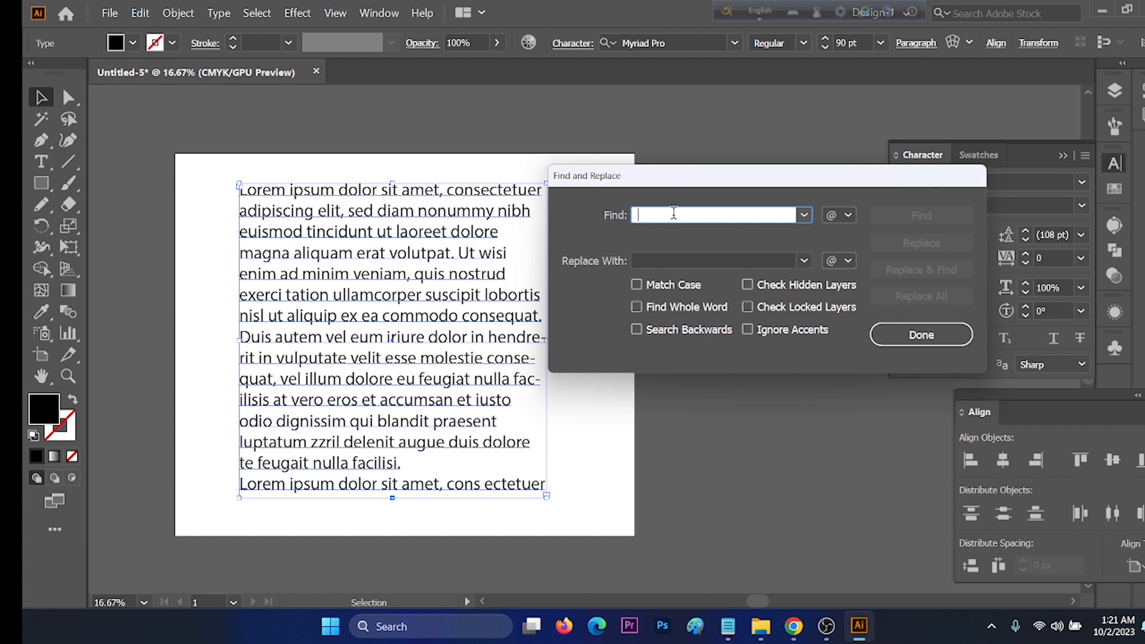
{"action": "type", "text": "ipsum"}
{"action": "left_click", "coordinate": [923, 215]}
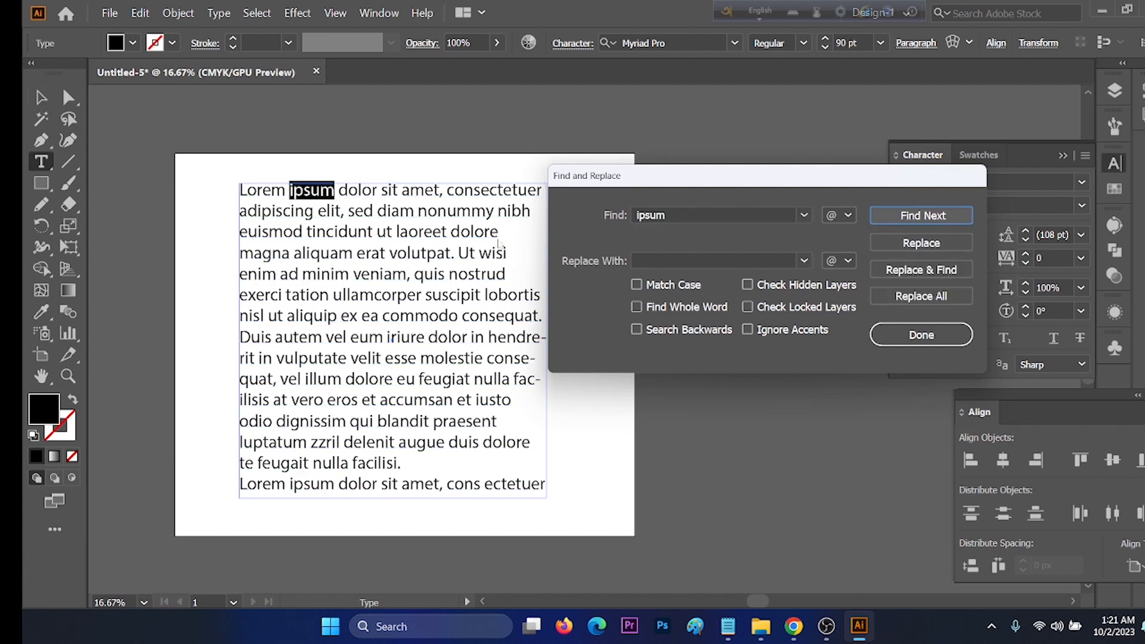
Step: Replace all occurrences of "ipsum" with "Bangladesh", close Find and Replace, and highlight each replaced word in the text
{"action": "left_click", "coordinate": [670, 260]}
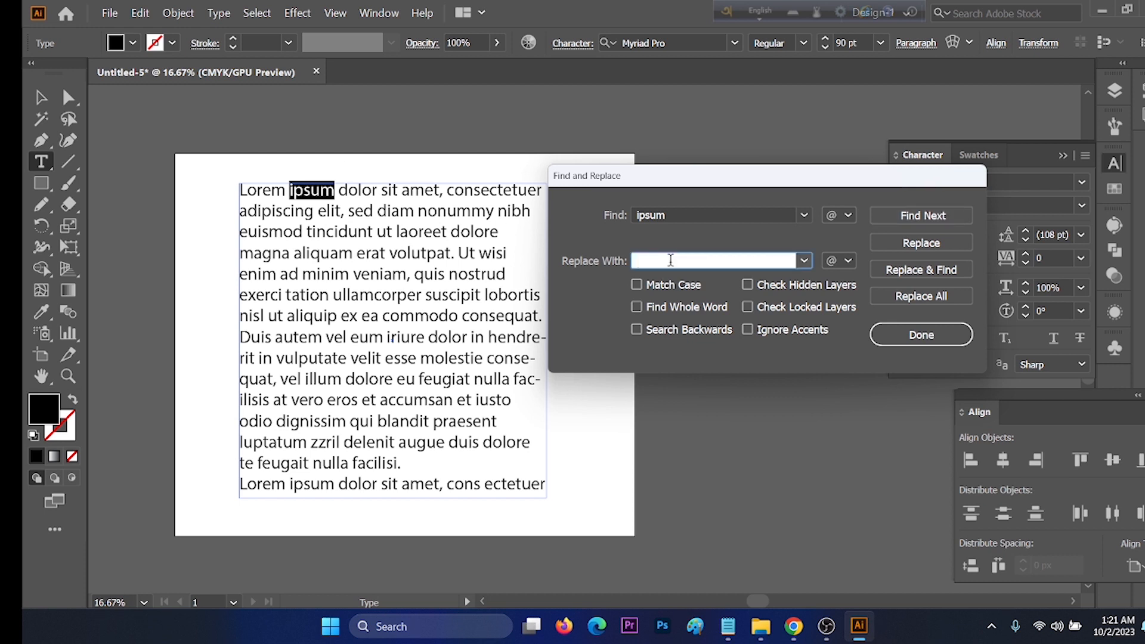
{"action": "type", "text": "Bangladesh"}
{"action": "left_click", "coordinate": [940, 301]}
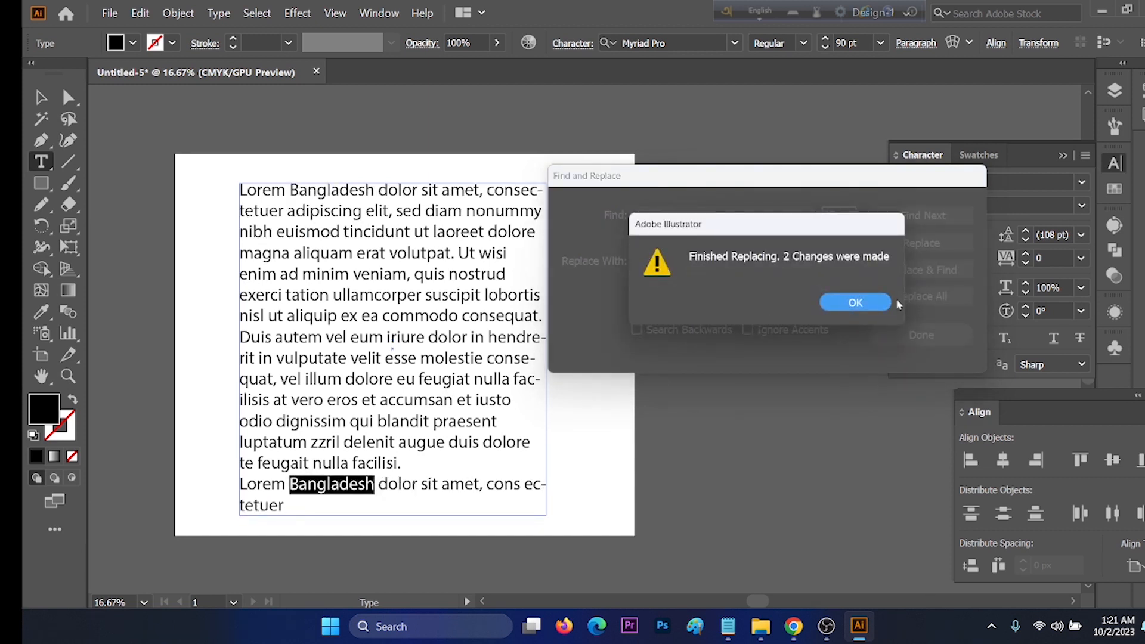
{"action": "left_click", "coordinate": [876, 305]}
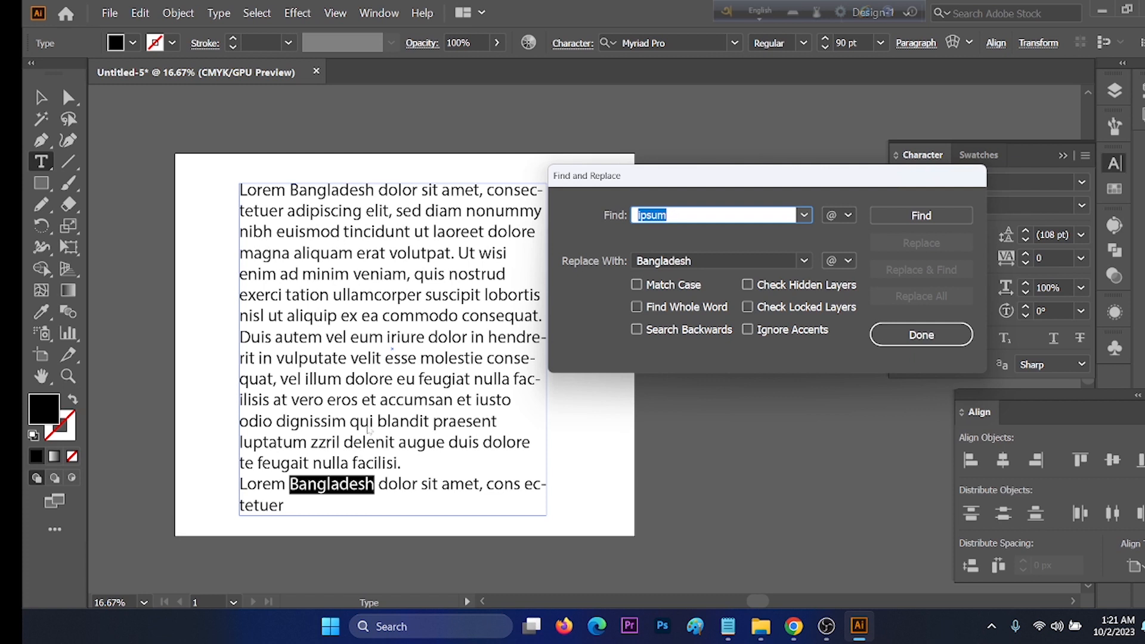
{"action": "left_click", "coordinate": [923, 334]}
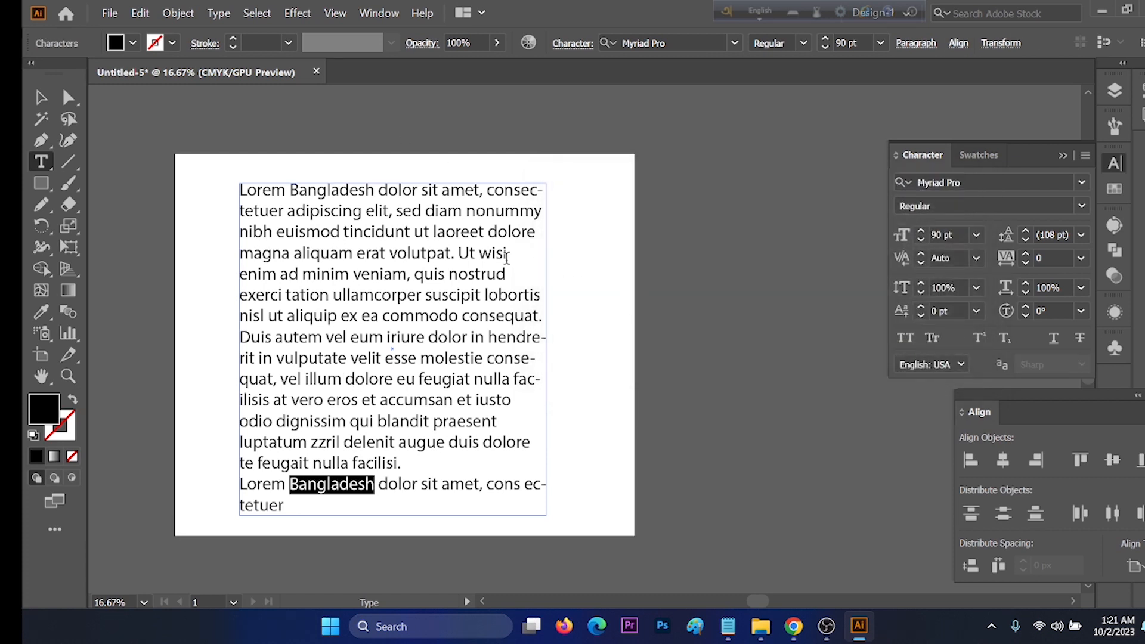
{"action": "left_click_drag", "start_coordinate": [291, 190], "coordinate": [372, 190]}
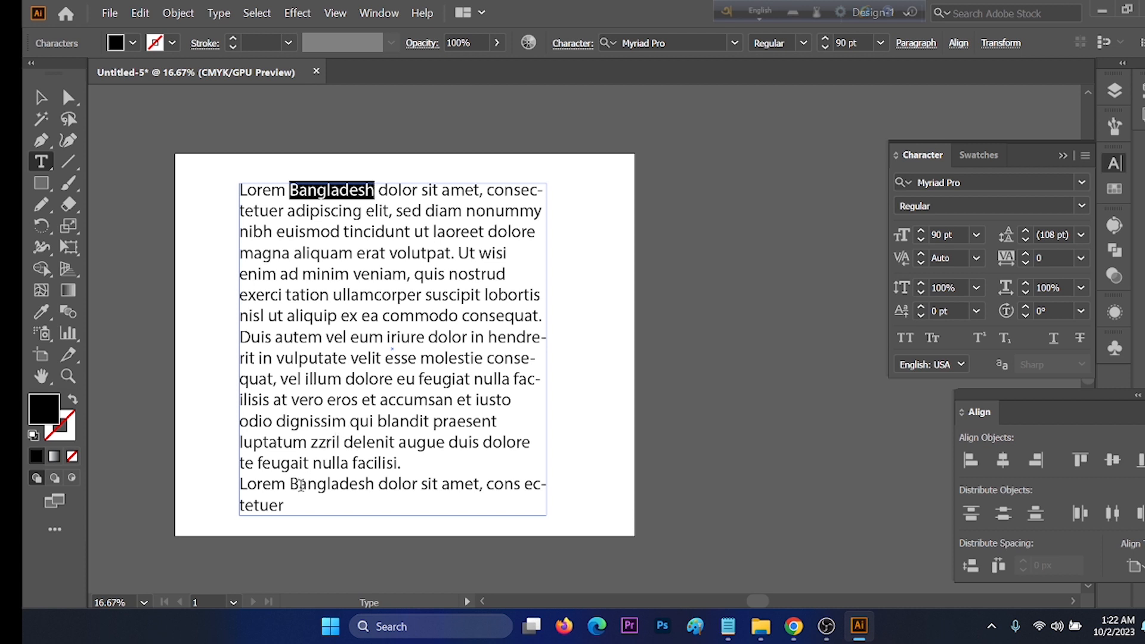
{"action": "left_click_drag", "start_coordinate": [290, 485], "coordinate": [373, 488]}
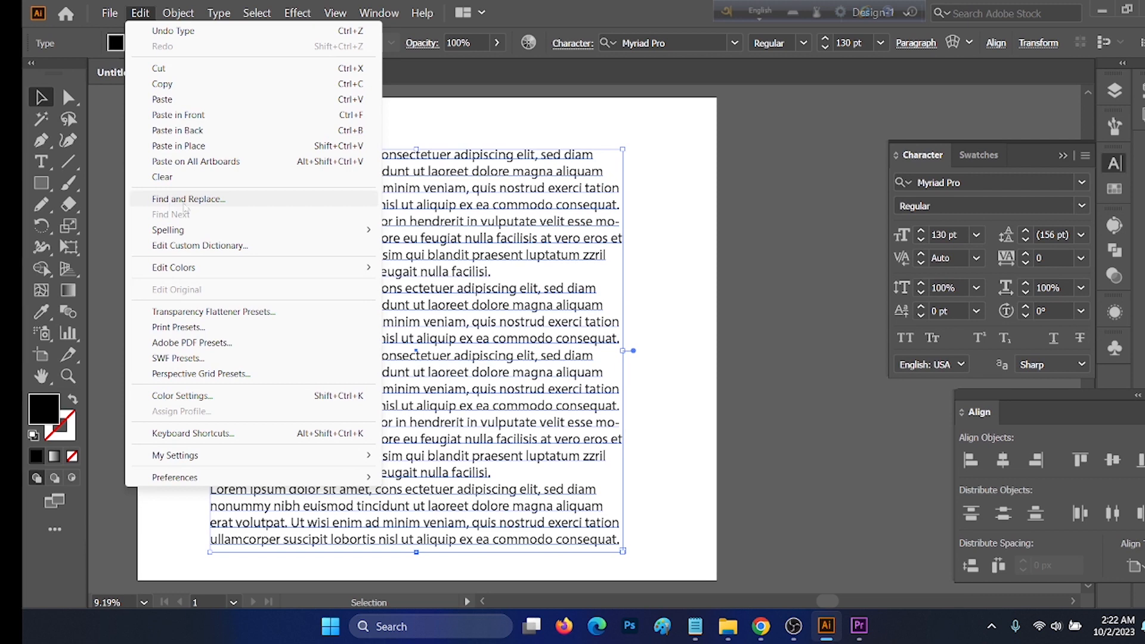
Step: Find "dolor" in the 130 pt placeholder text with the replacement left empty, then close Find and Replace
{"action": "left_click", "coordinate": [184, 201]}
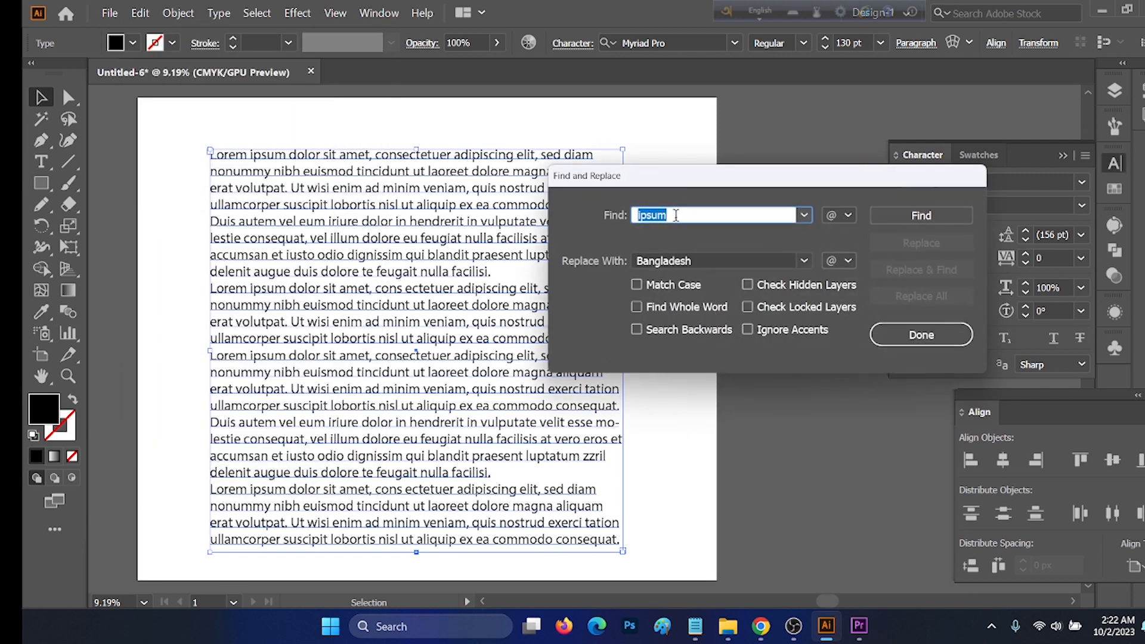
{"action": "left_click", "coordinate": [700, 261]}
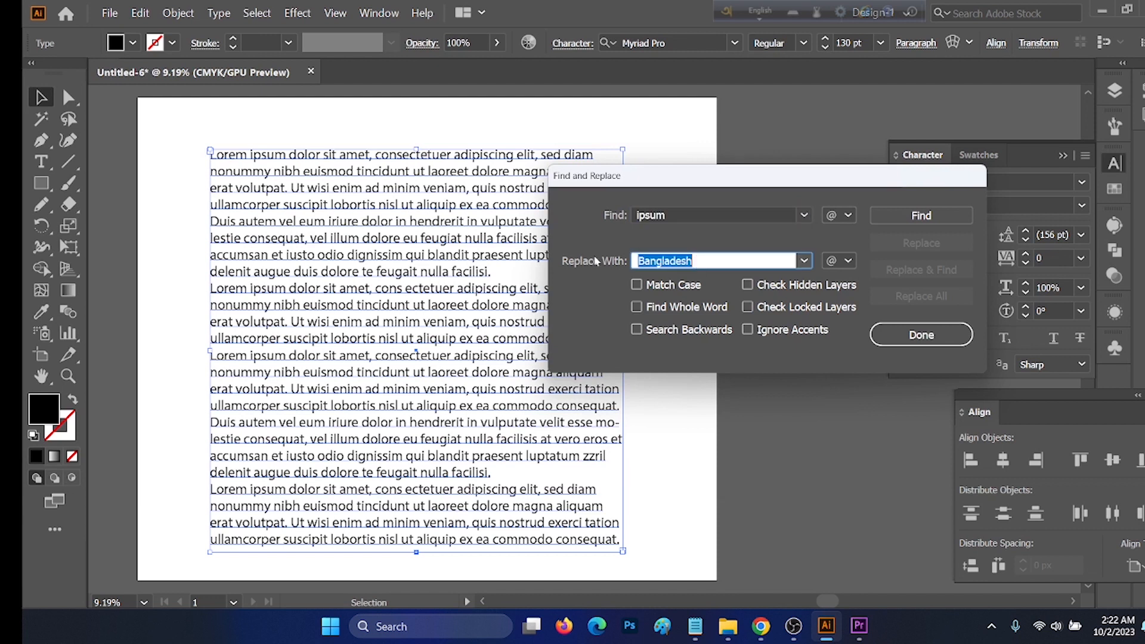
{"action": "key", "text": "BackSpace"}
{"action": "left_click", "coordinate": [687, 214]}
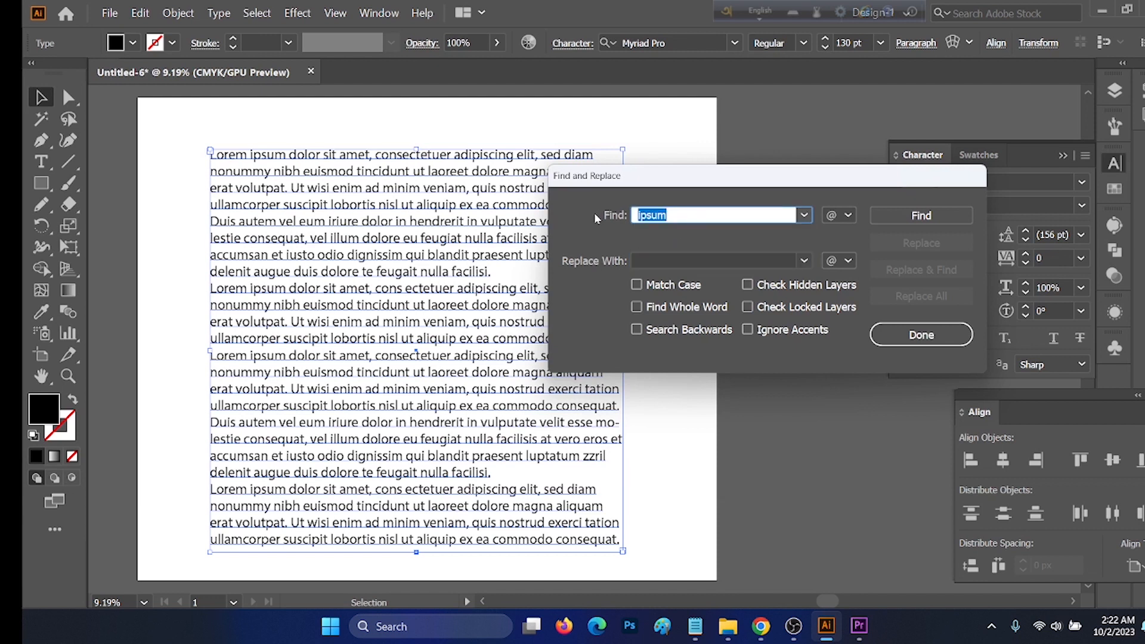
{"action": "type", "text": "dolor"}
{"action": "left_click", "coordinate": [921, 216]}
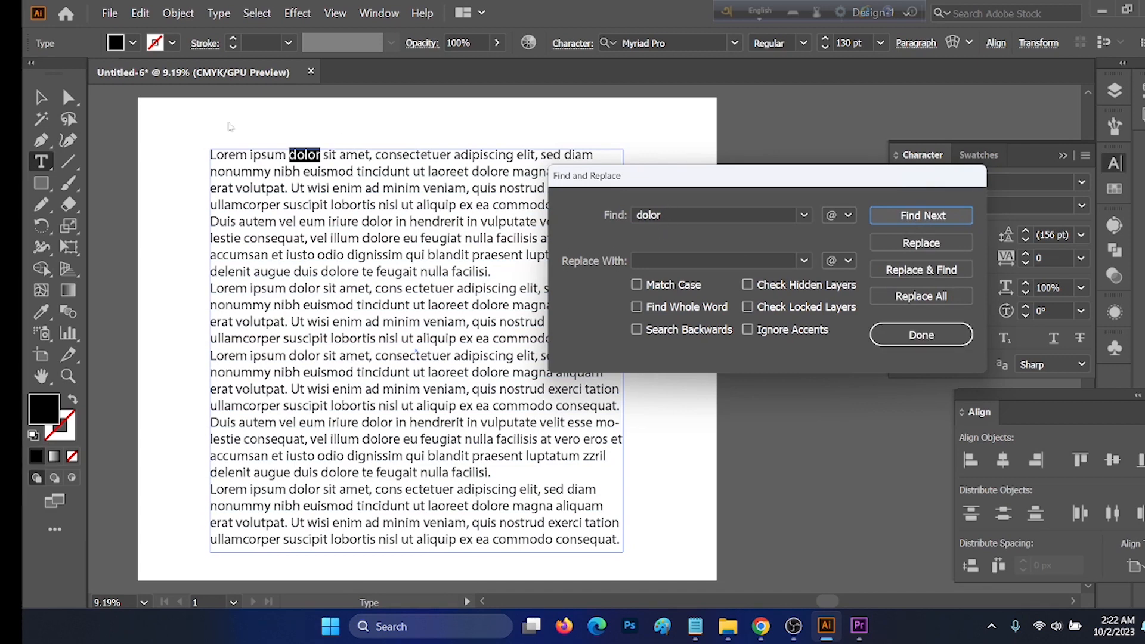
{"action": "left_click", "coordinate": [921, 334]}
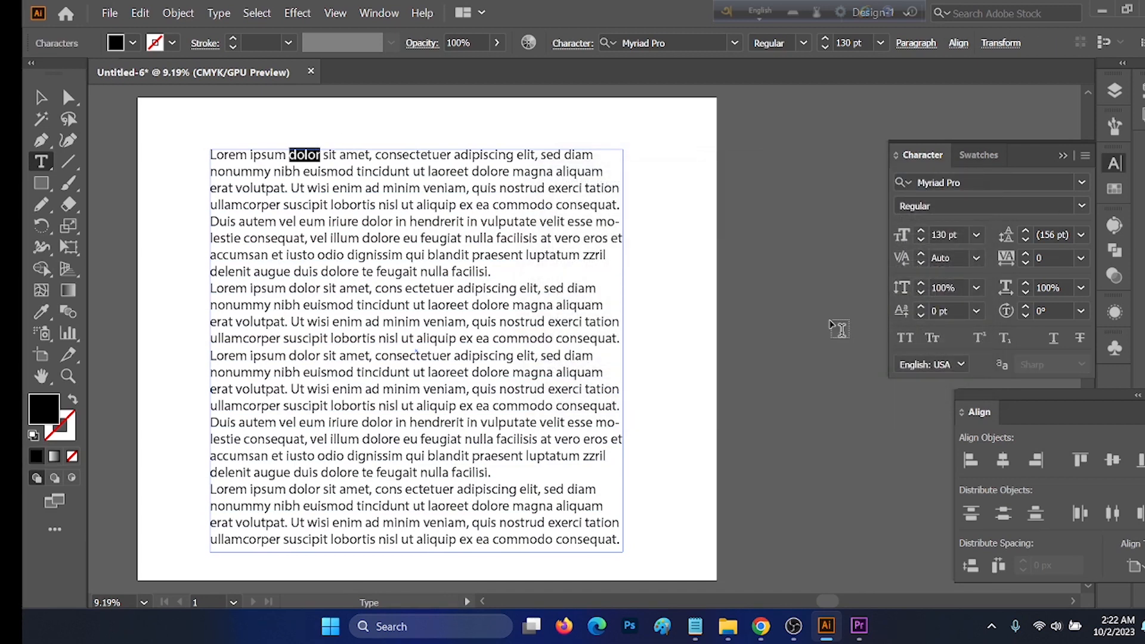
Step: Step through three further matches of "dolor" in the text with Find Next
{"action": "left_click", "coordinate": [140, 12]}
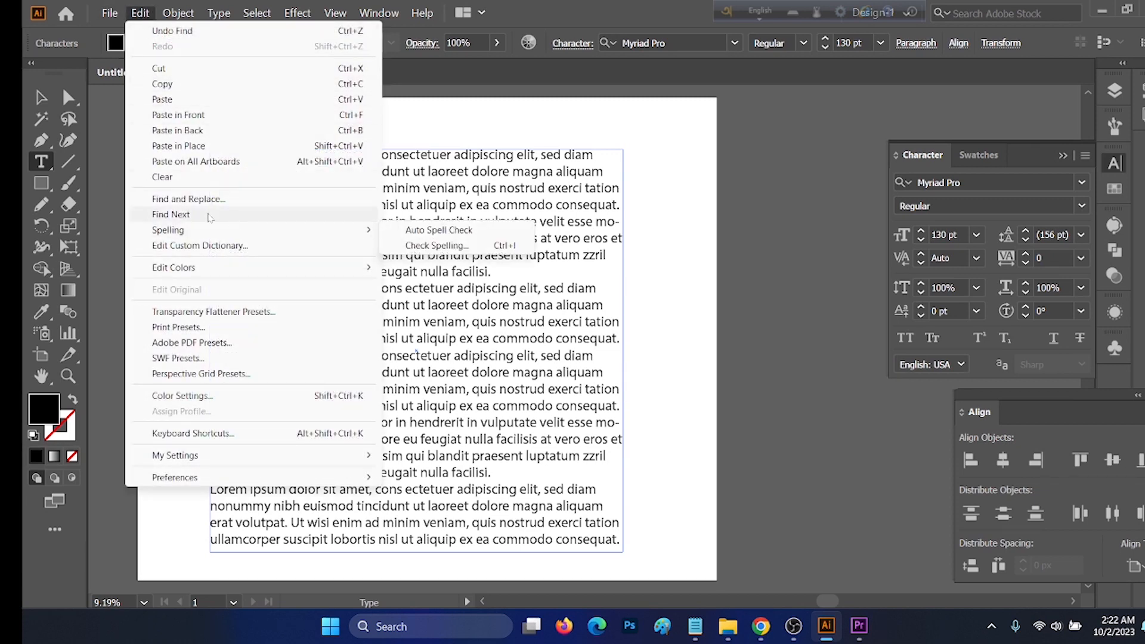
{"action": "left_click", "coordinate": [171, 214]}
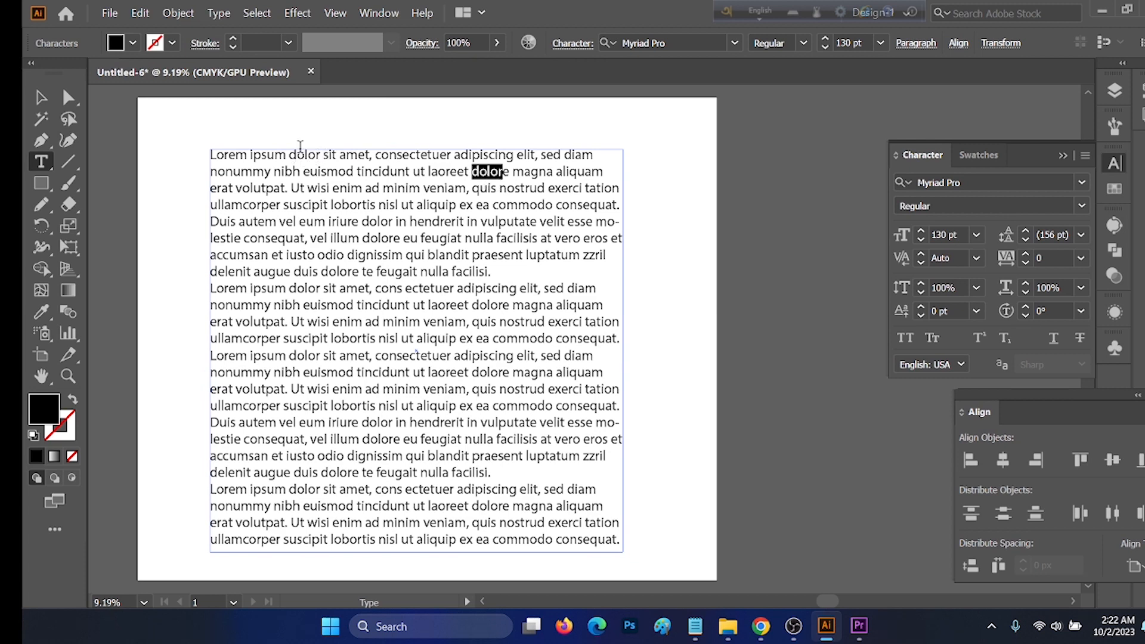
{"action": "left_click", "coordinate": [140, 13]}
{"action": "left_click", "coordinate": [171, 215]}
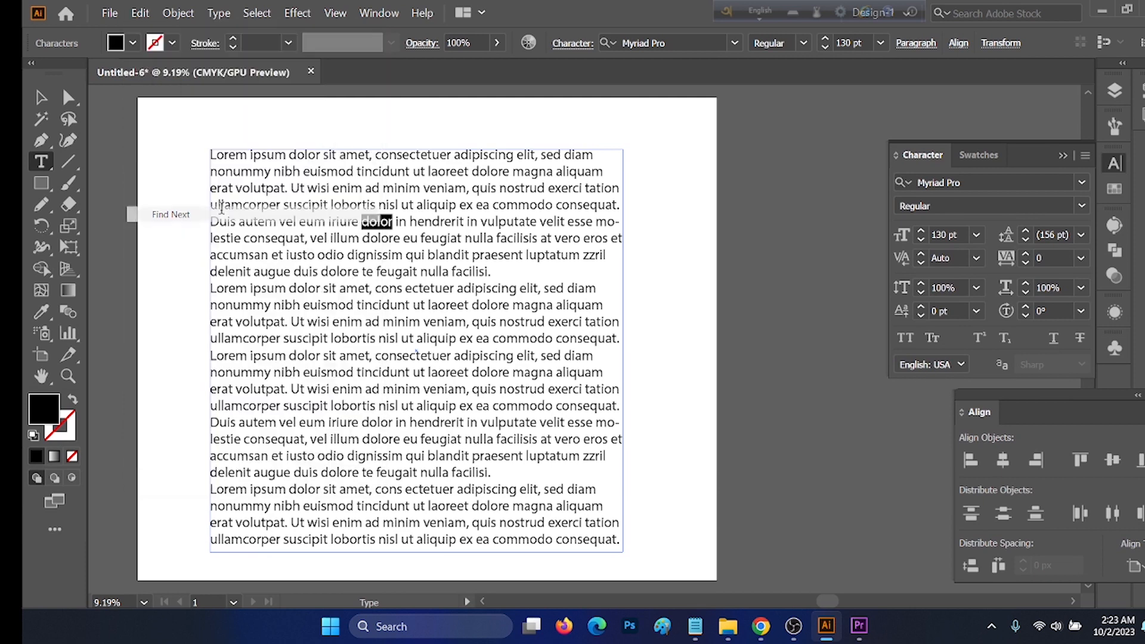
{"action": "left_click", "coordinate": [140, 12]}
{"action": "left_click", "coordinate": [171, 214]}
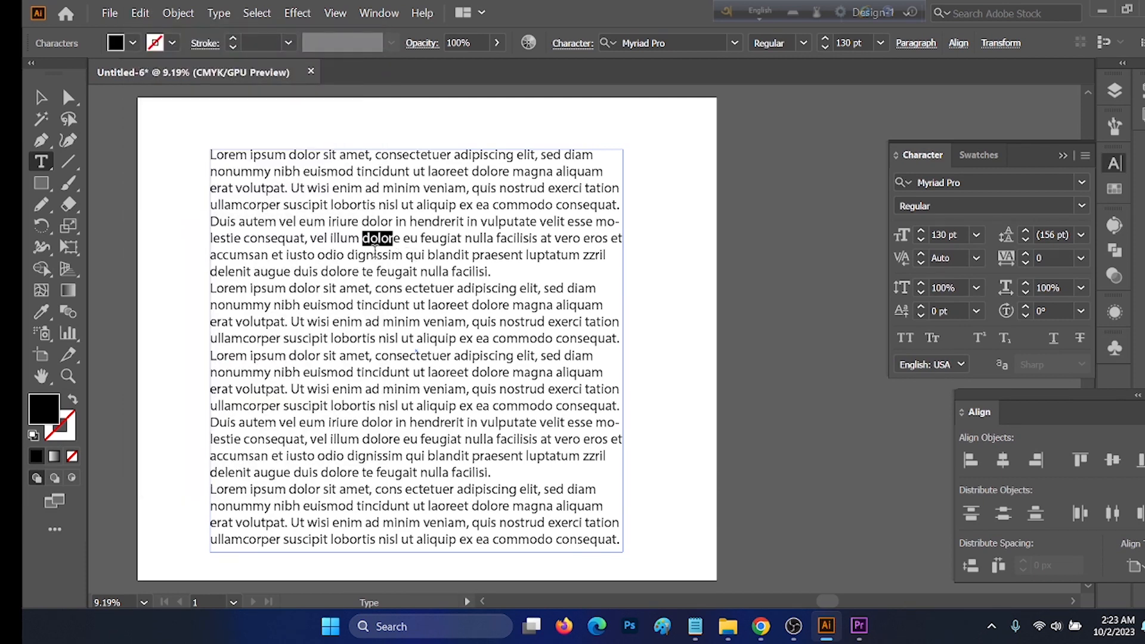
{"action": "left_click", "coordinate": [361, 248]}
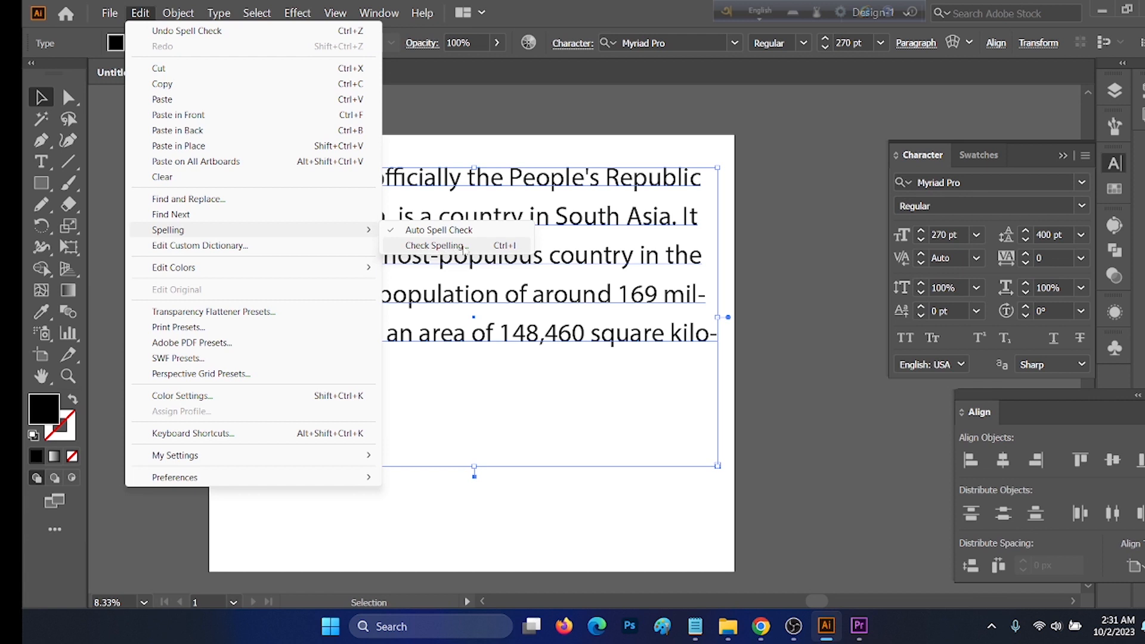
Step: Misspell two words in the paragraph's second line, changing "Bangladesh" to "Bwngladesh" and "country" to "cruntry"
{"action": "left_click", "coordinate": [444, 294]}
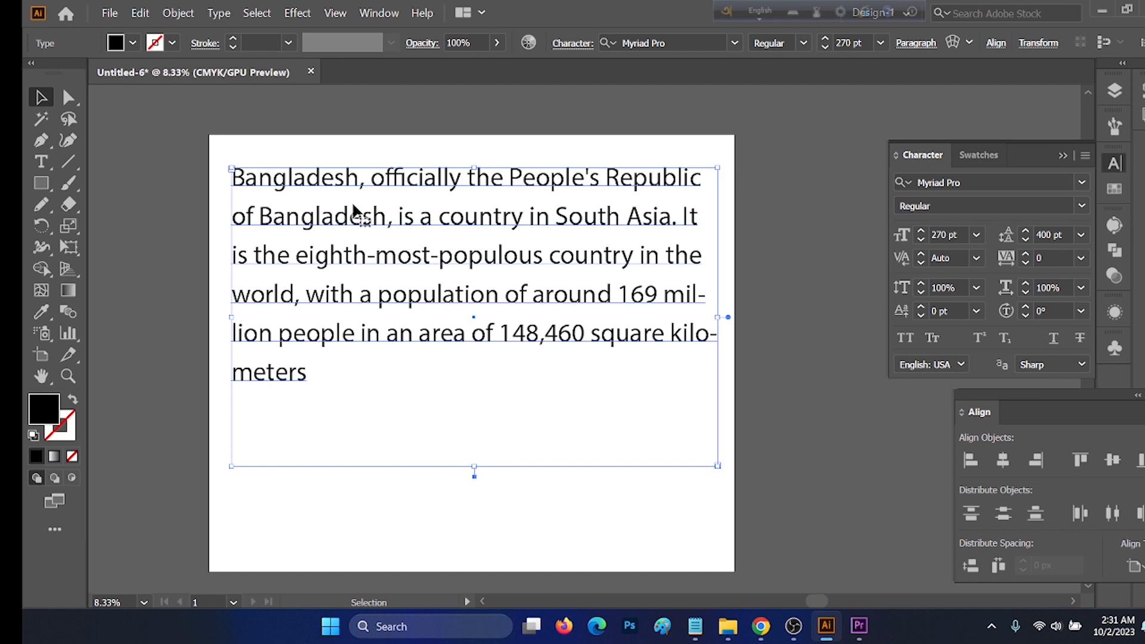
{"action": "key", "text": "t"}
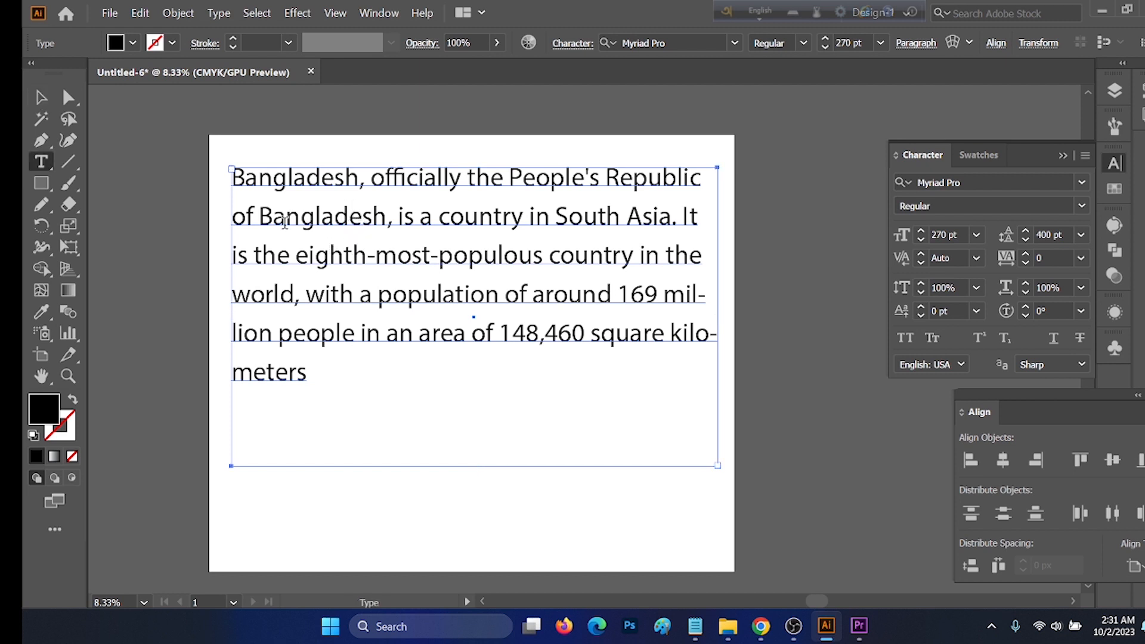
{"action": "left_click_drag", "start_coordinate": [285, 222], "coordinate": [276, 221]}
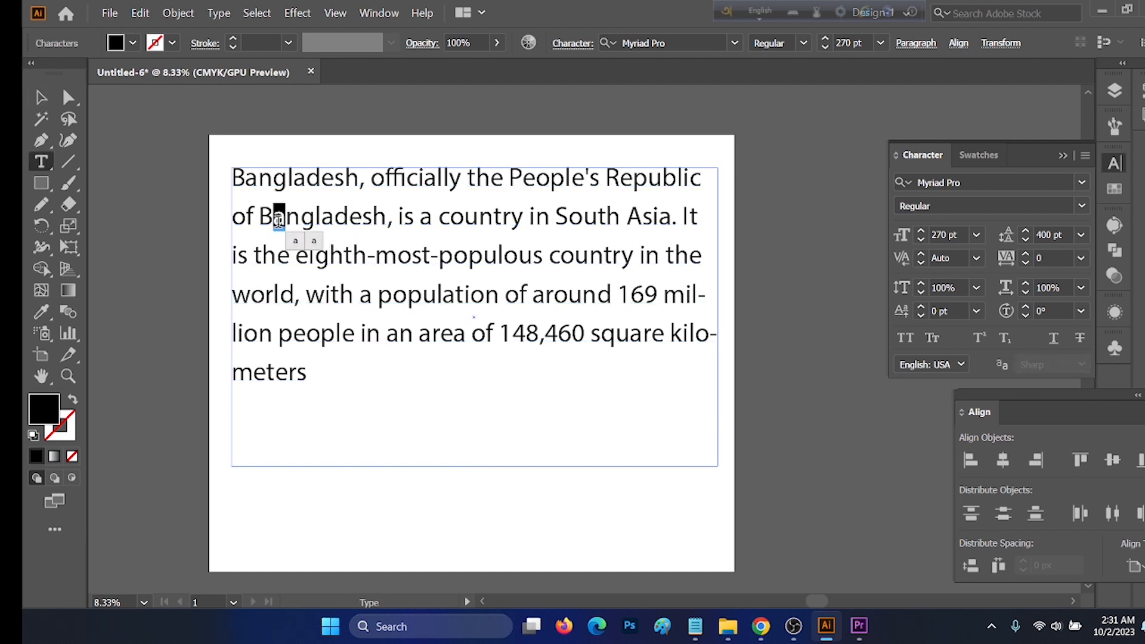
{"action": "type", "text": "w"}
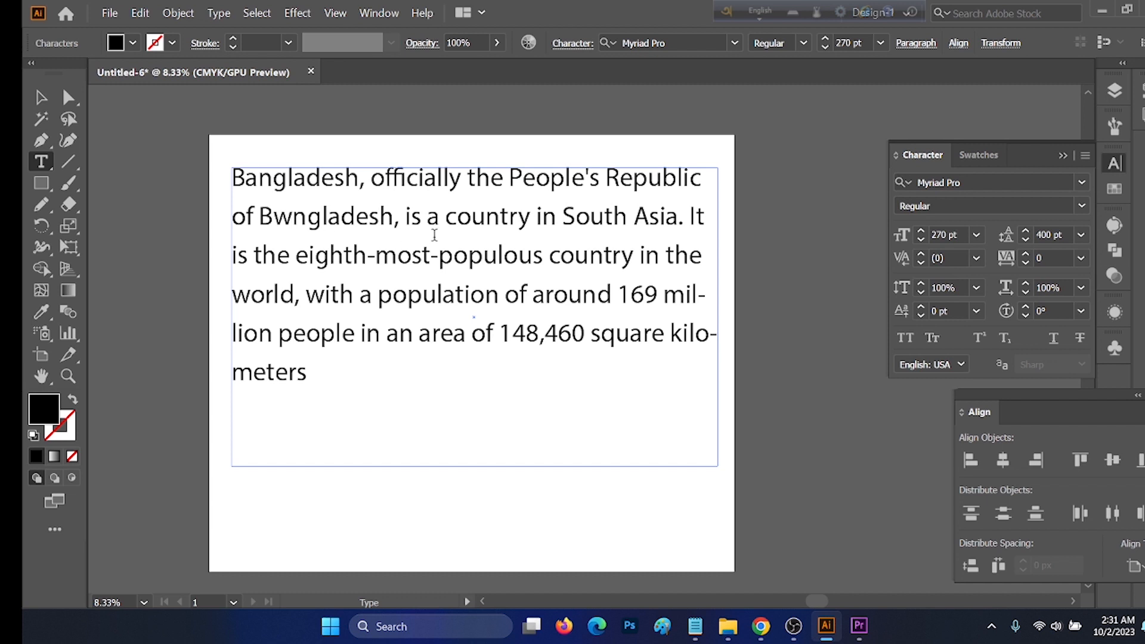
{"action": "left_click_drag", "start_coordinate": [472, 218], "coordinate": [464, 216]}
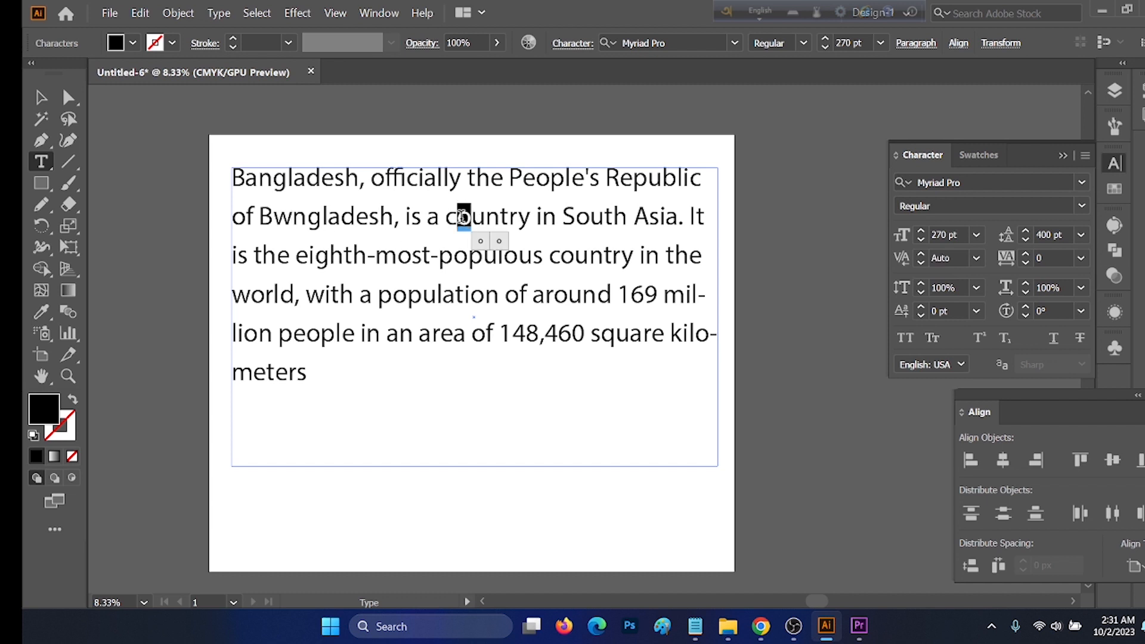
{"action": "type", "text": "r"}
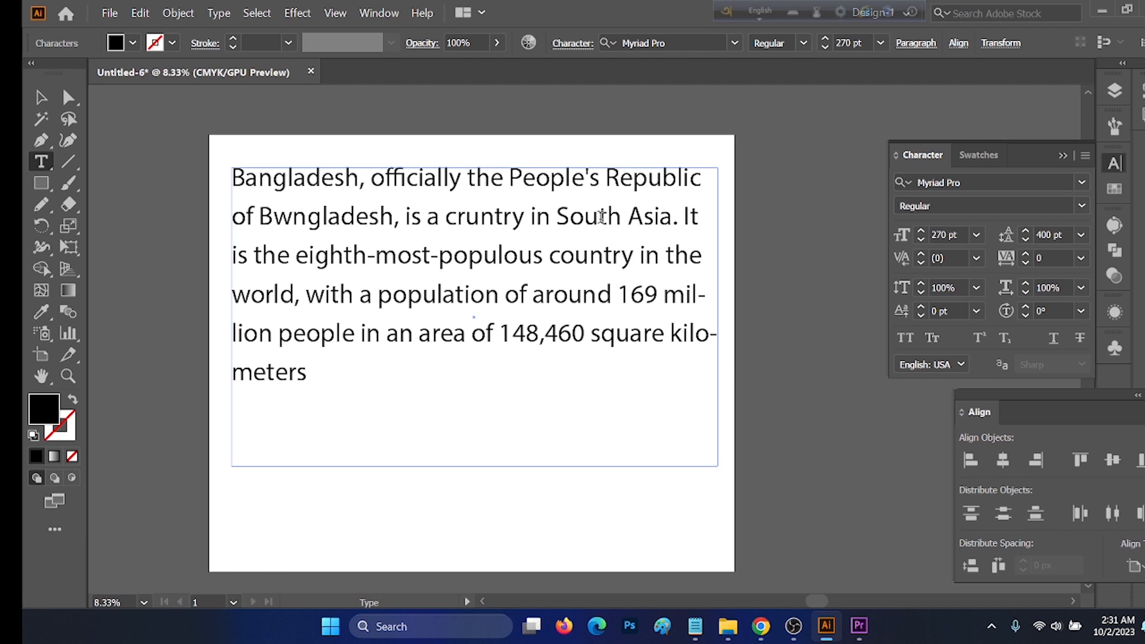
{"action": "key", "text": "Escape"}
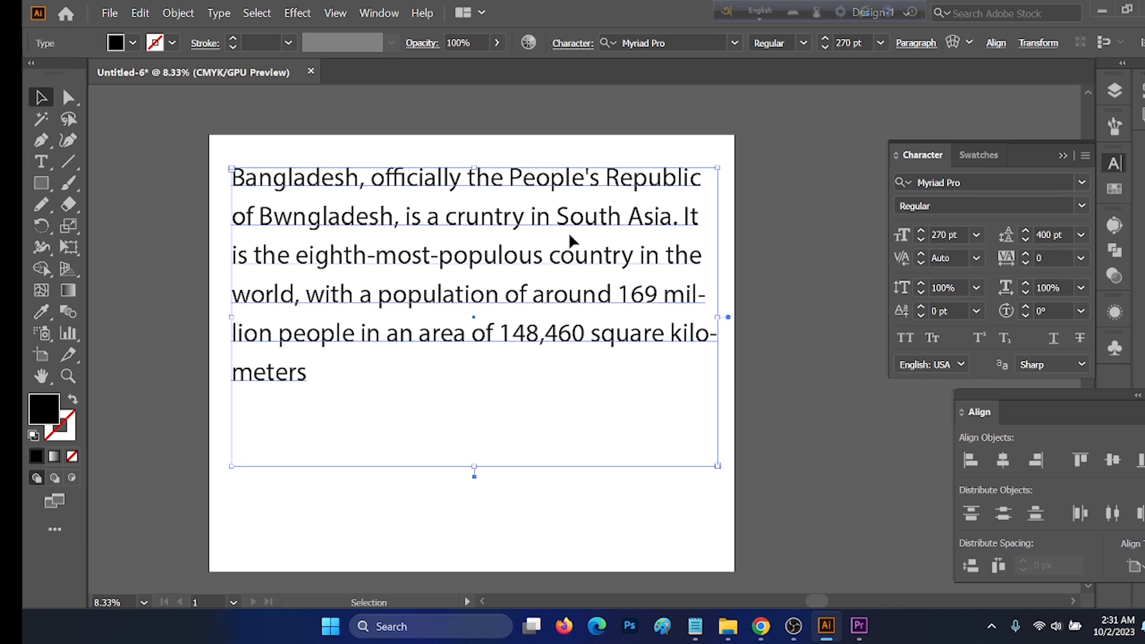
Step: Start a spelling check on the paragraph and change the misspelled "Bwngladesh" to the suggestion "Bangladesh"
{"action": "left_click", "coordinate": [142, 13]}
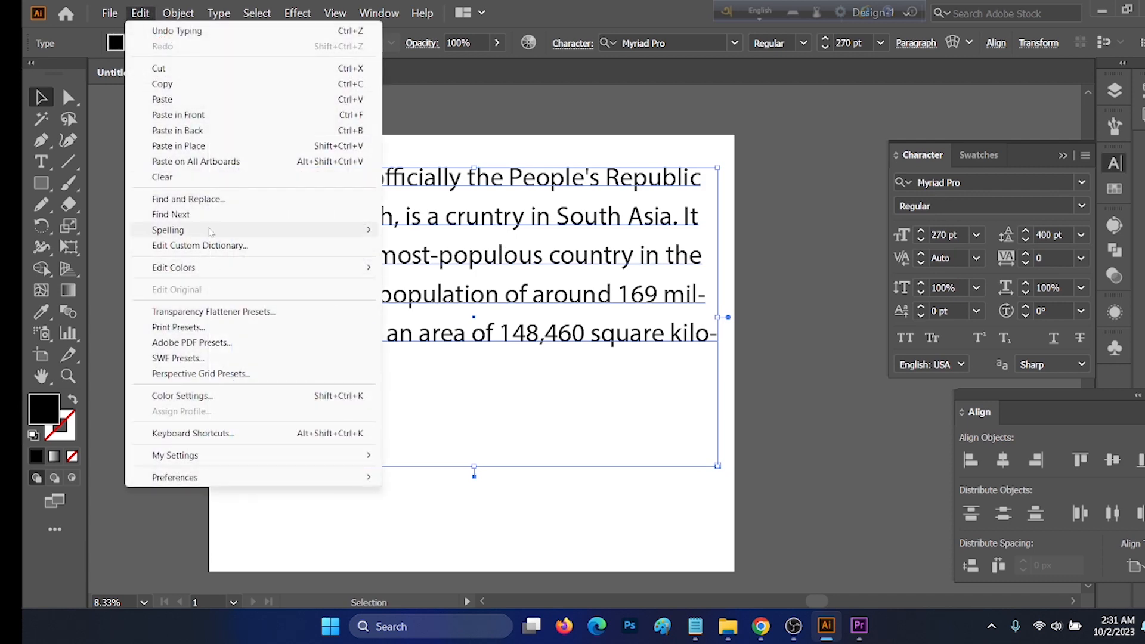
{"action": "mouse_move", "coordinate": [238, 230]}
{"action": "left_click", "coordinate": [439, 245]}
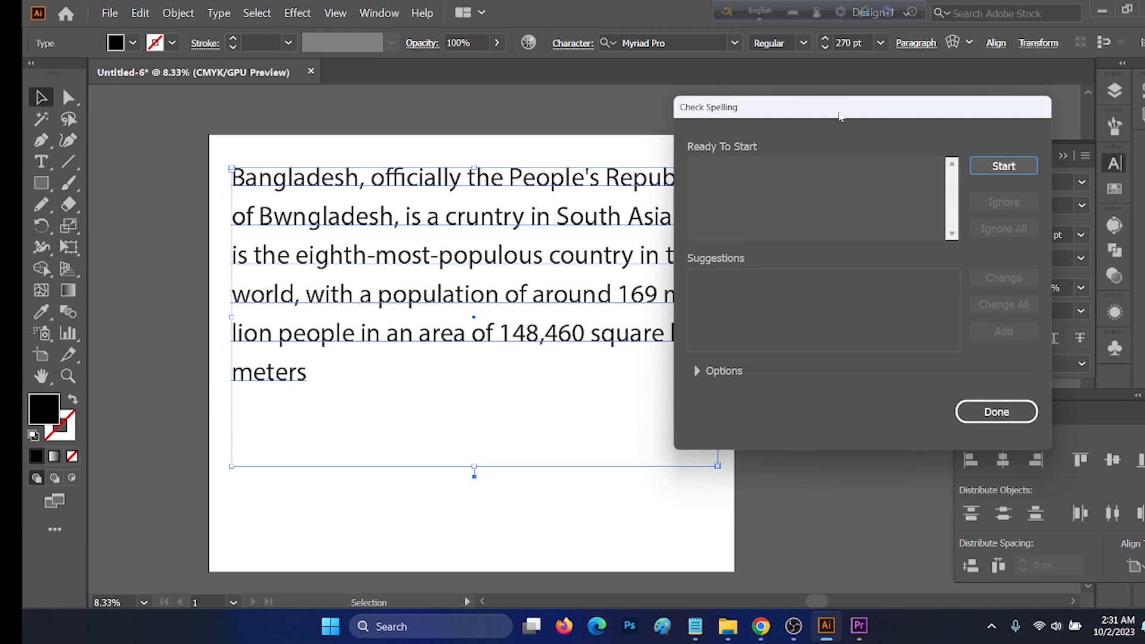
{"action": "left_click_drag", "start_coordinate": [838, 115], "coordinate": [770, 120]}
{"action": "left_click", "coordinate": [945, 167]}
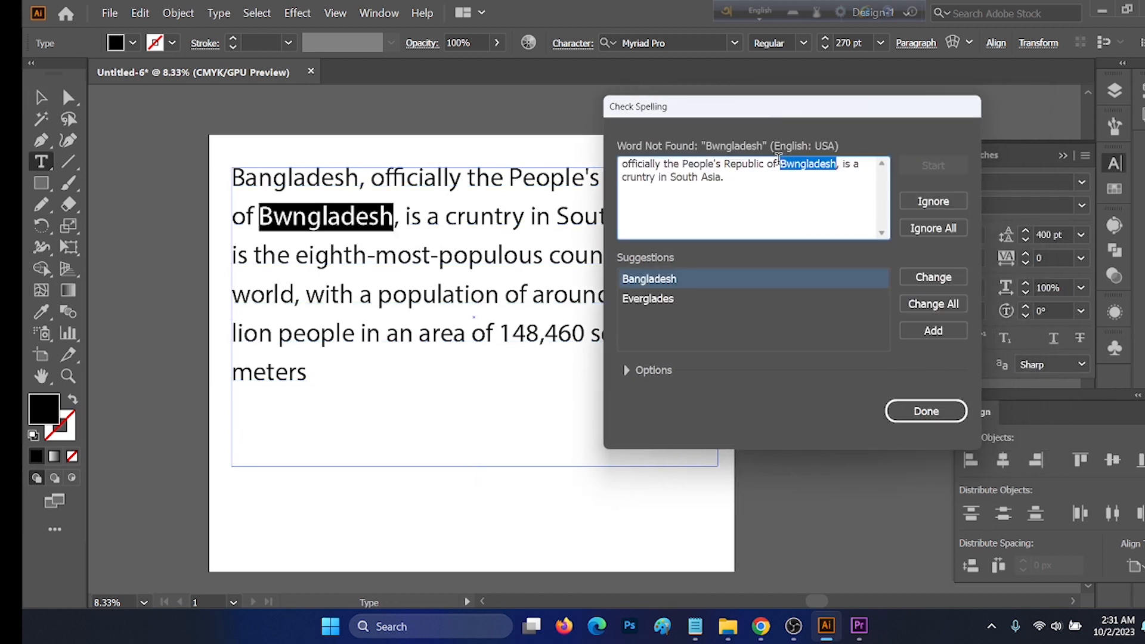
{"action": "left_click", "coordinate": [659, 280]}
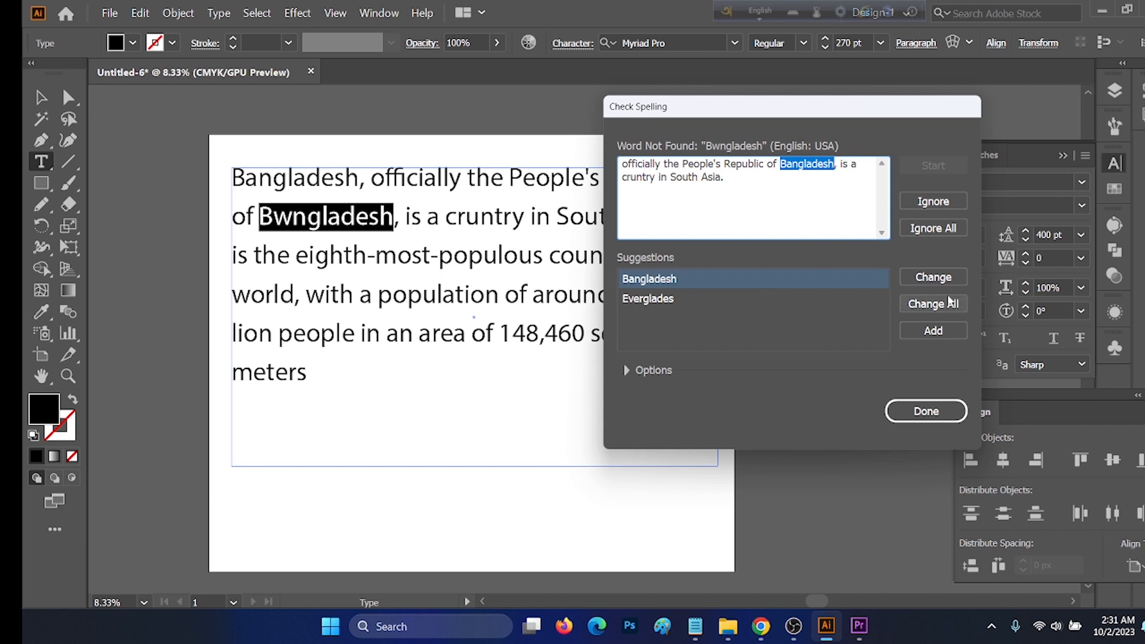
{"action": "left_click", "coordinate": [936, 278]}
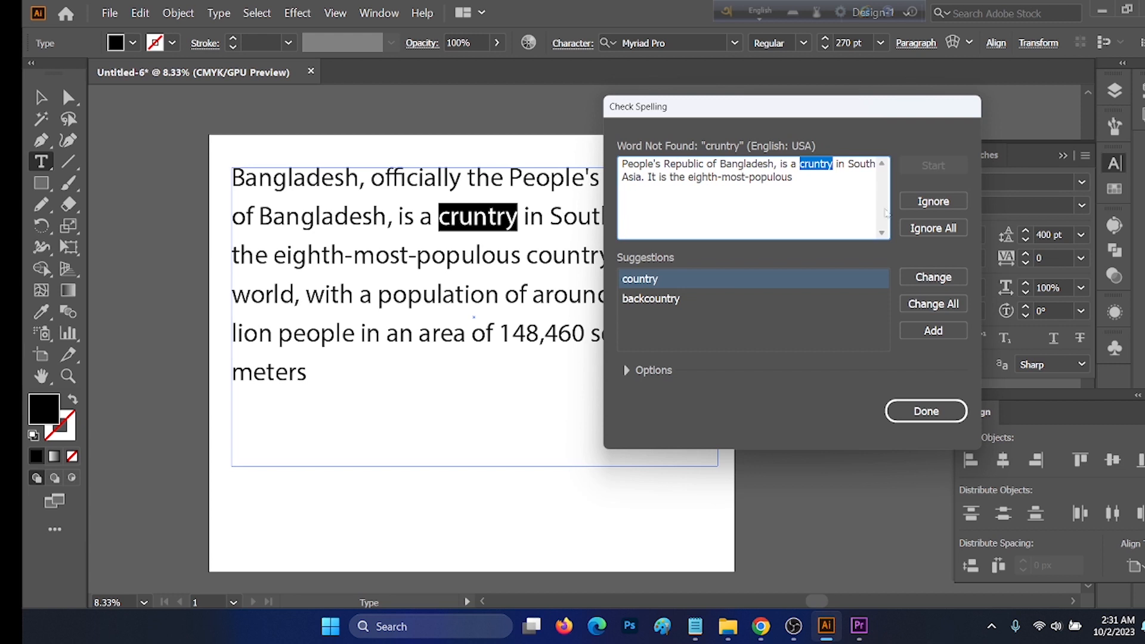
Step: Change the misspelled "cruntry" to the suggestion "country", then finish the spelling check and leave text editing
{"action": "left_click", "coordinate": [656, 280]}
{"action": "left_click", "coordinate": [947, 280]}
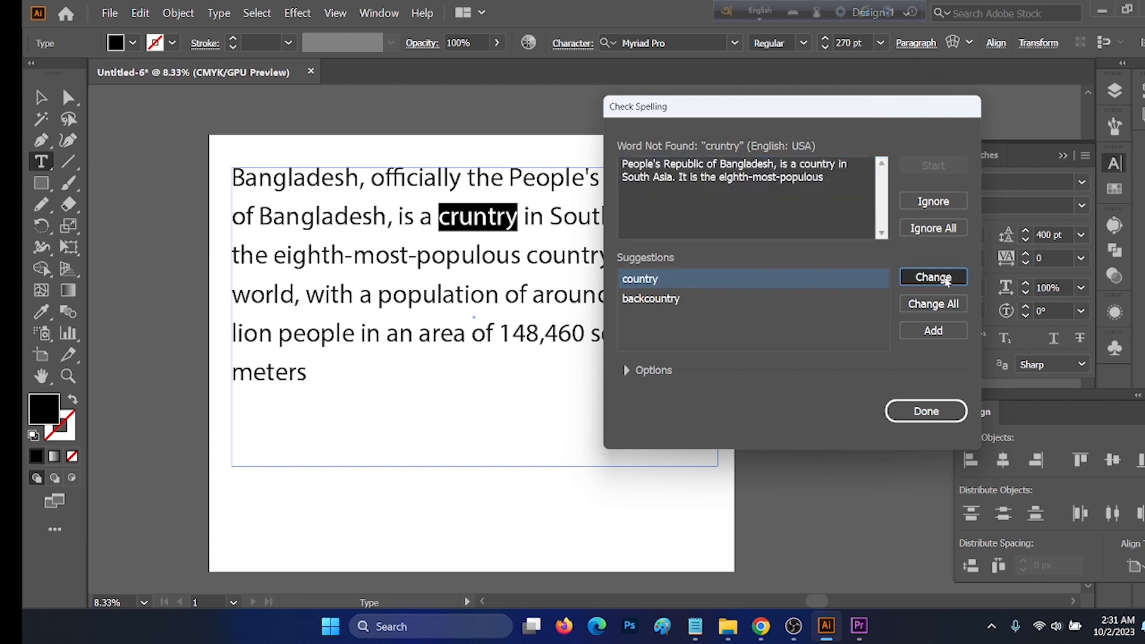
{"action": "left_click", "coordinate": [938, 413]}
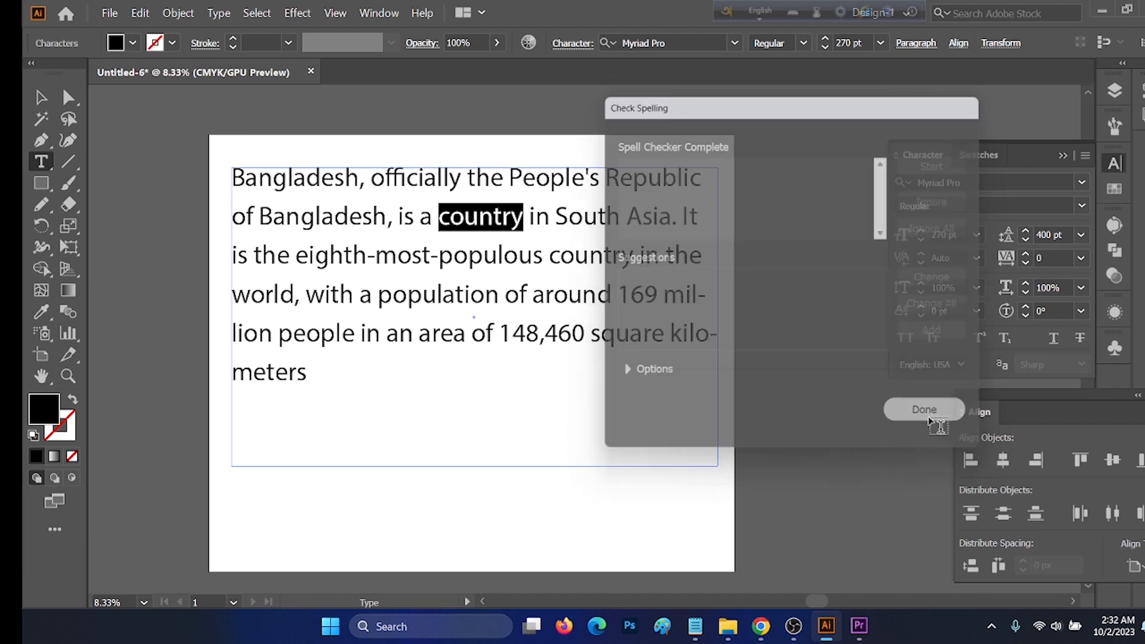
{"action": "key", "text": "Escape"}
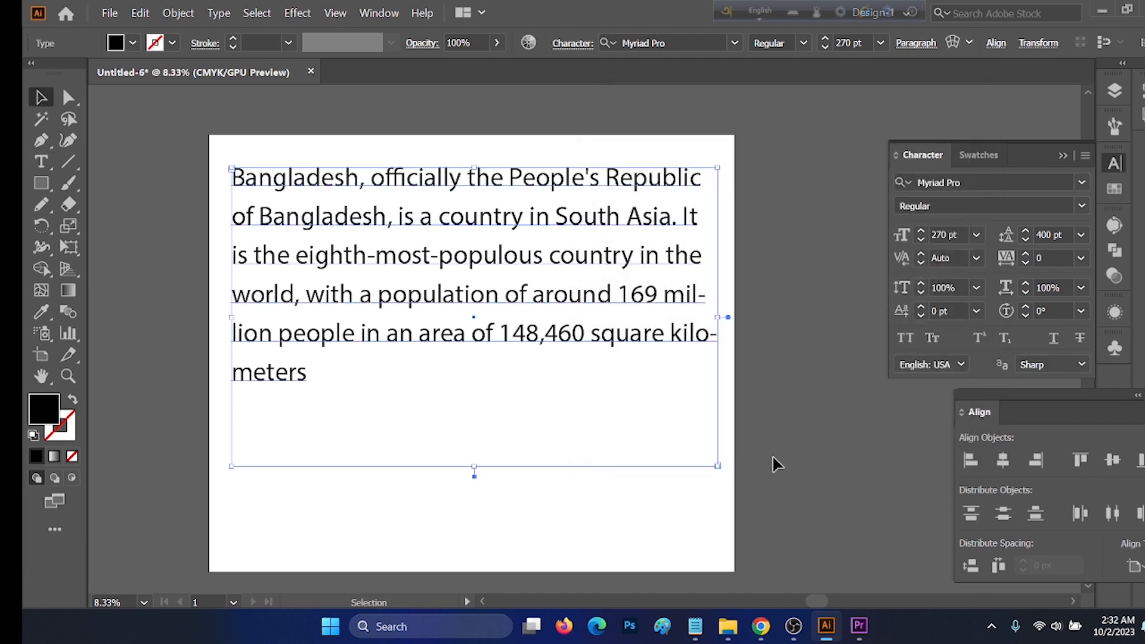
{"action": "left_click", "coordinate": [141, 13]}
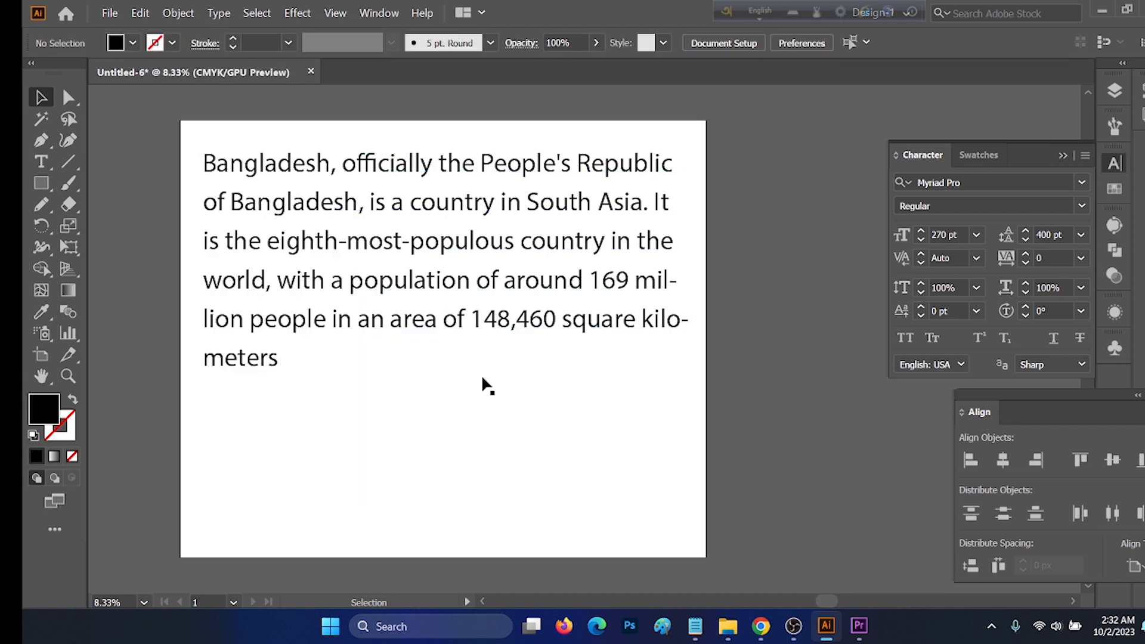
{"action": "left_click", "coordinate": [142, 15]}
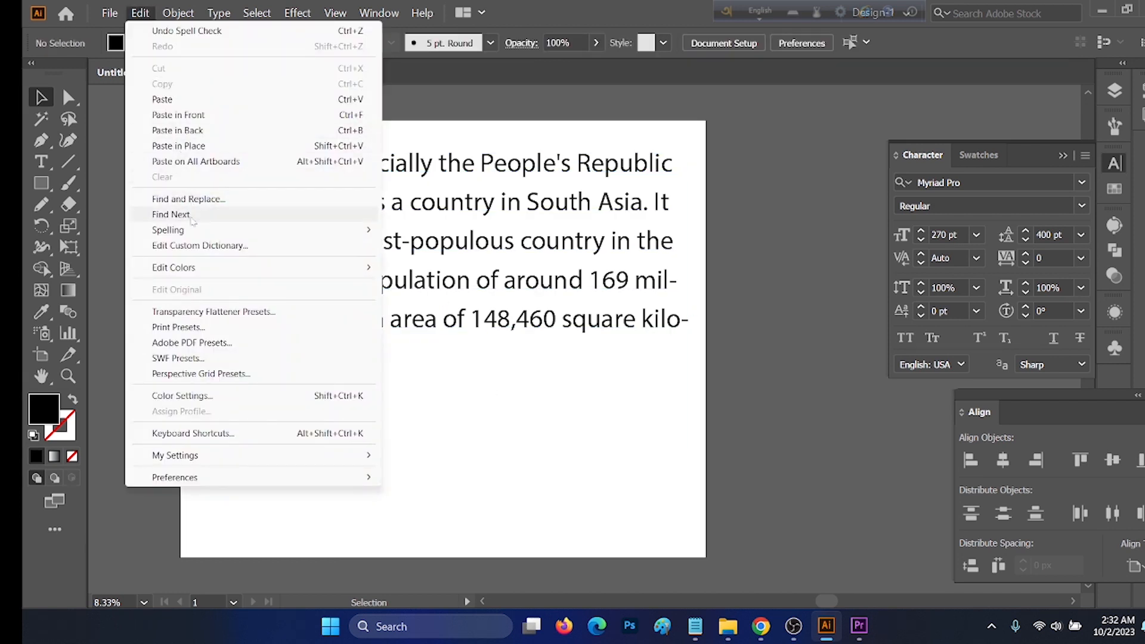